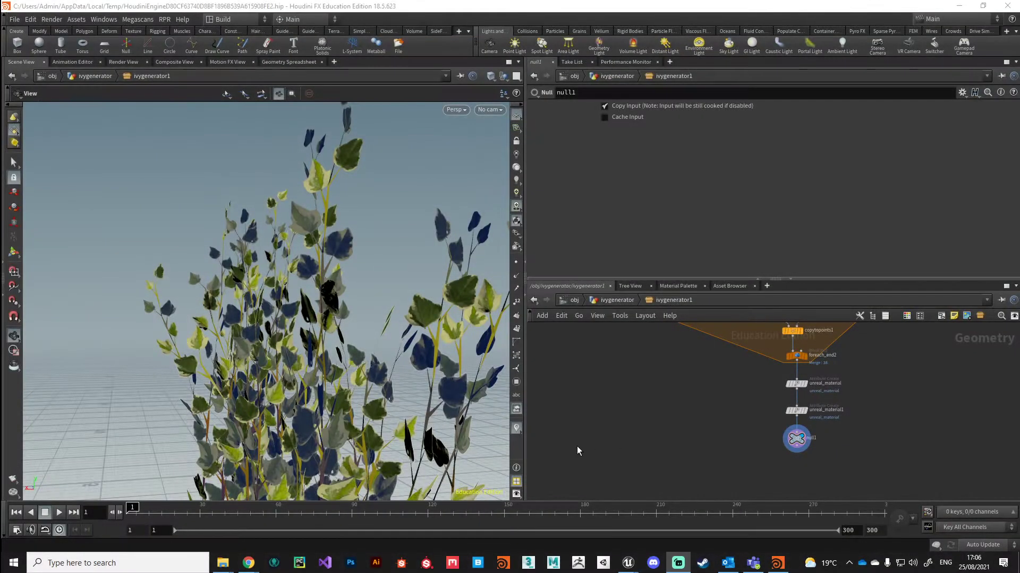
# - In Unreal, move the material editor aside to view the level, then restore it to full view
pyautogui.moveTo(223, 318); pyautogui.dragTo(298, 323)
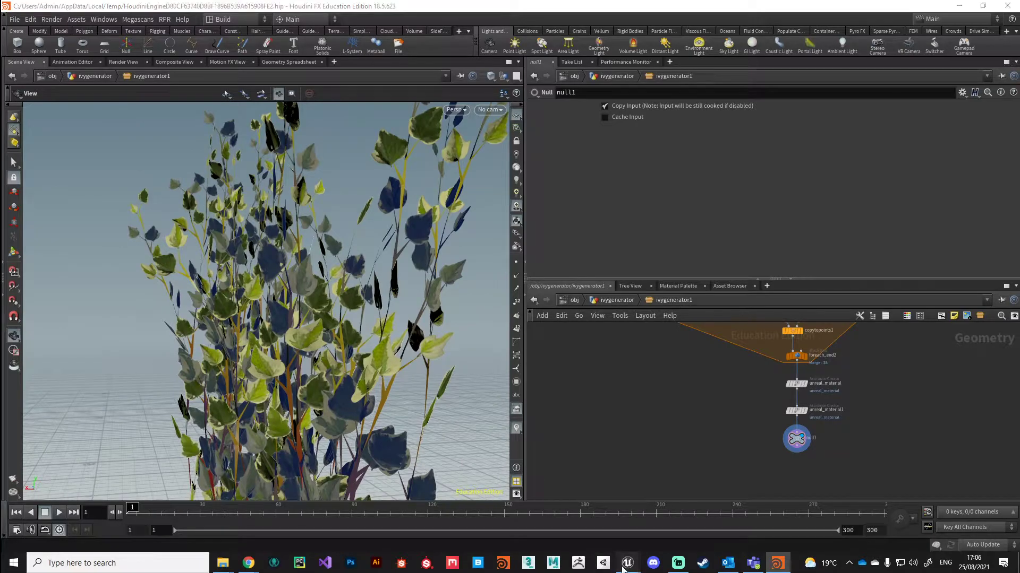
pyautogui.moveTo(625, 569)
pyautogui.click(518, 515)
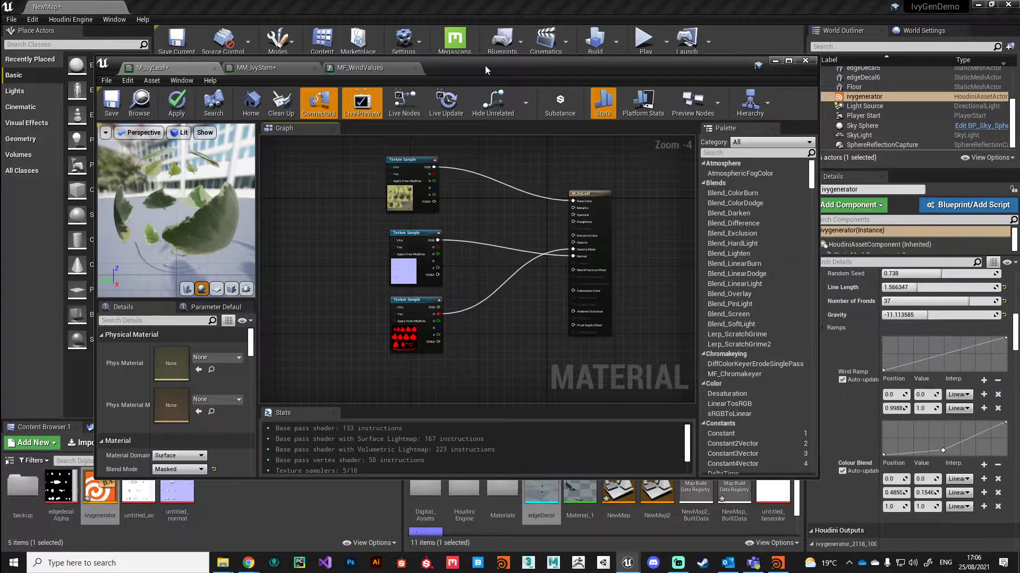
pyautogui.moveTo(485, 66); pyautogui.dragTo(594, 400)
pyautogui.moveTo(485, 178); pyautogui.dragTo(485, 212, button='right')
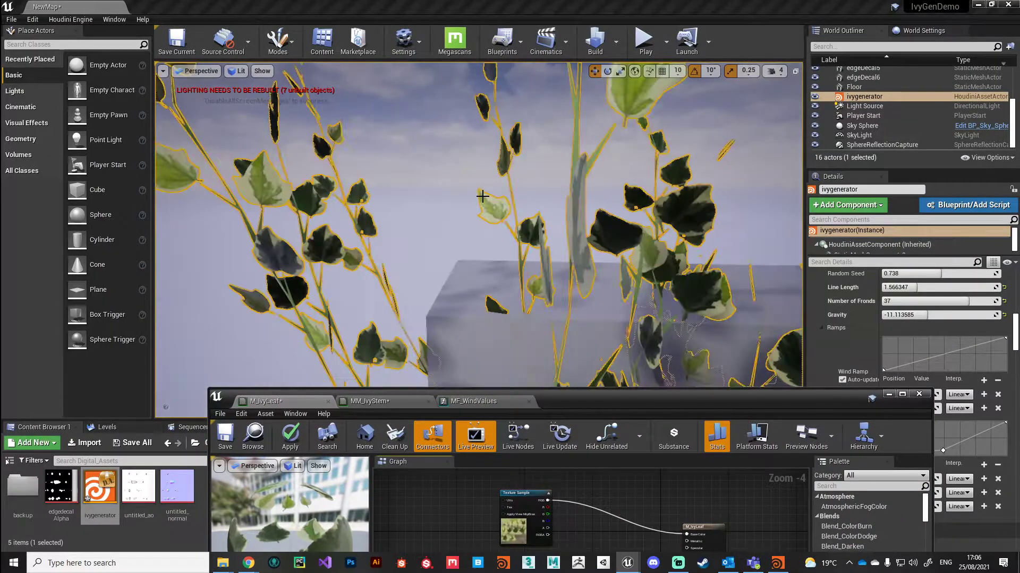
pyautogui.click(435, 171)
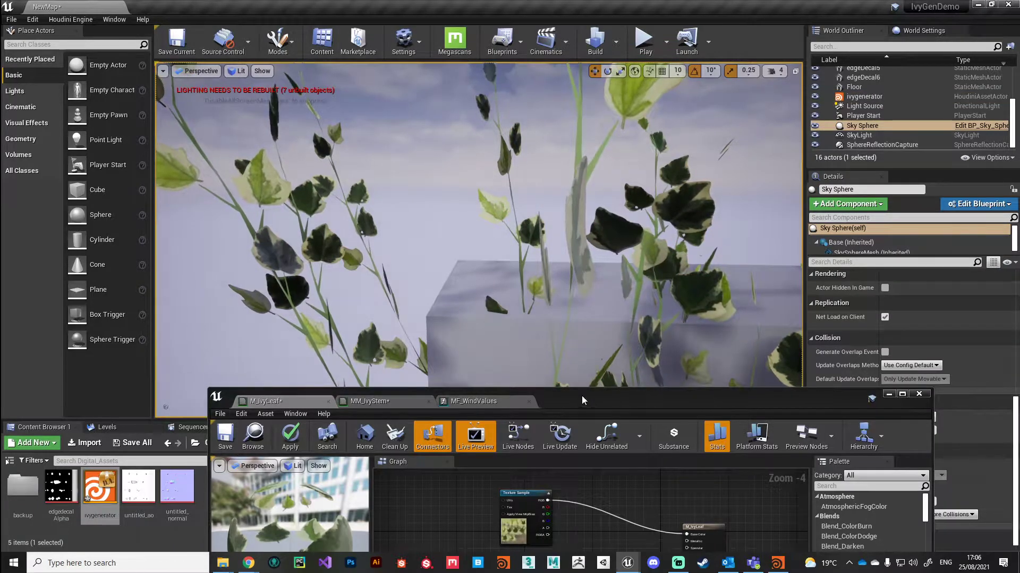
pyautogui.moveTo(581, 396); pyautogui.dragTo(531, 97)
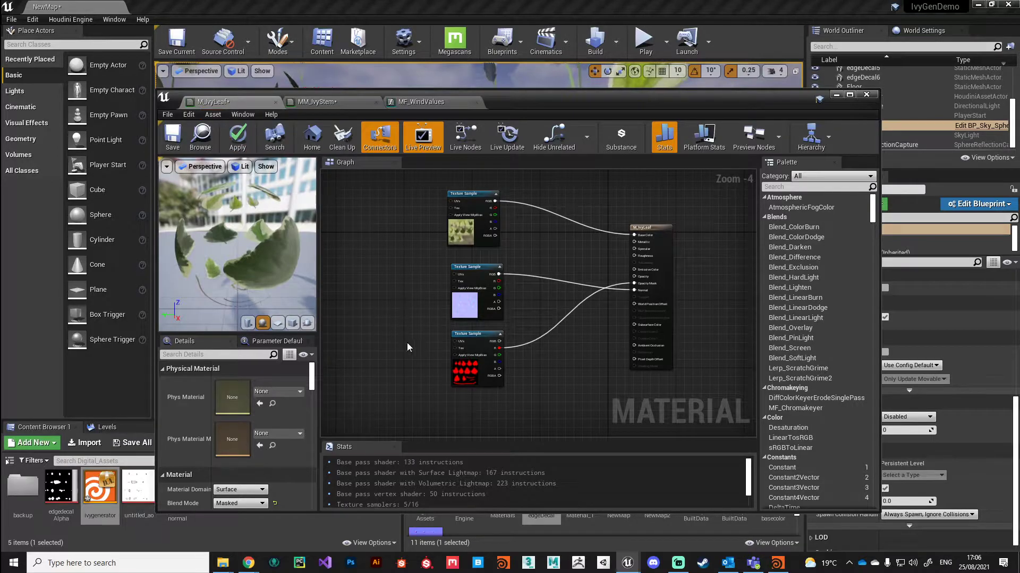
# - Move the three Texture Sample nodes higher in the M_IvyLeaf graph, leaving space below
pyautogui.moveTo(470, 194)
pyautogui.mouseDown()
pyautogui.moveTo(494, 195)
pyautogui.moveTo(479, 183)
pyautogui.mouseUp()
pyautogui.moveTo(470, 294); pyautogui.dragTo(475, 259)
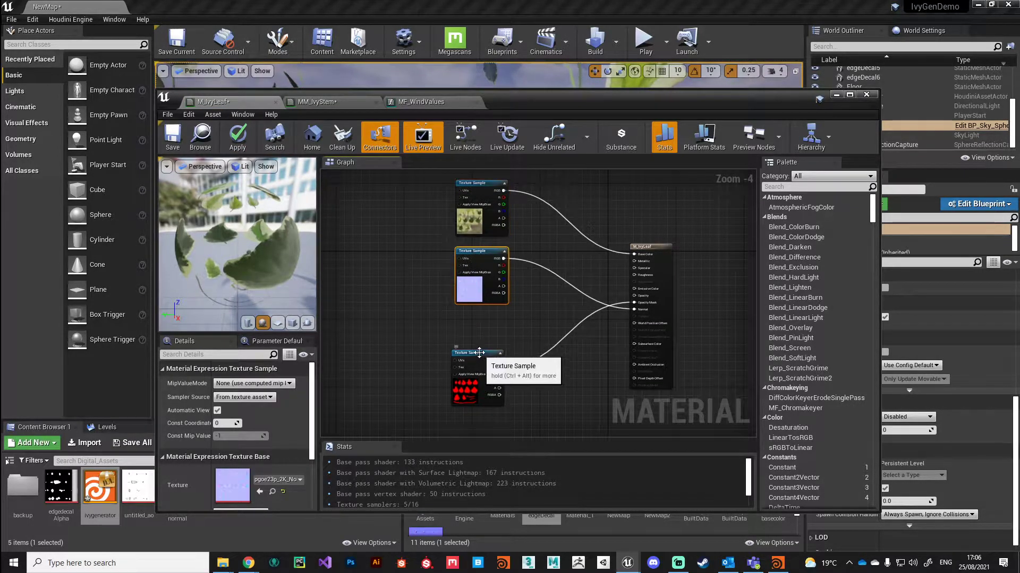
pyautogui.moveTo(479, 354); pyautogui.dragTo(485, 324)
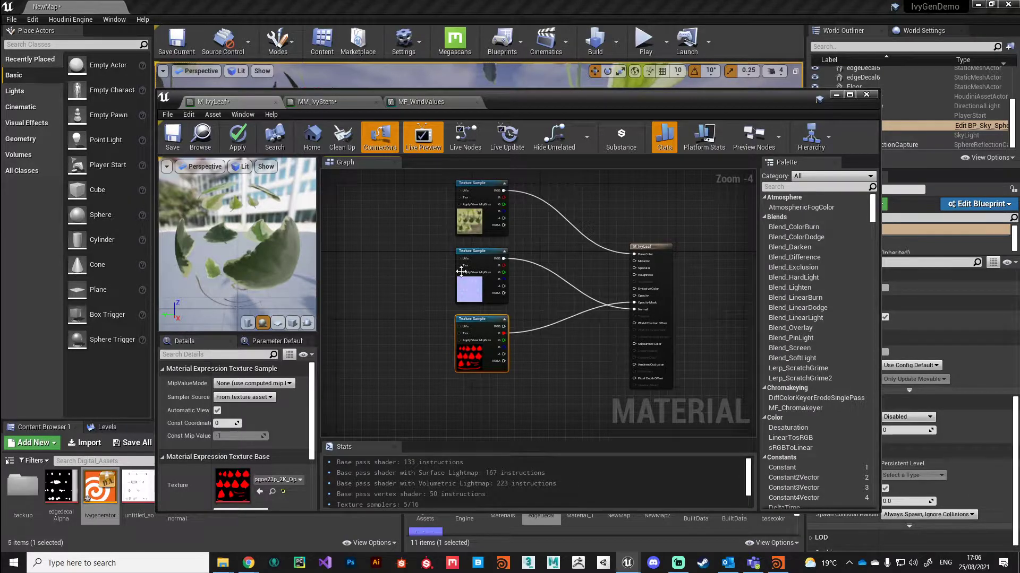
pyautogui.moveTo(488, 366); pyautogui.dragTo(524, 339, button='right')
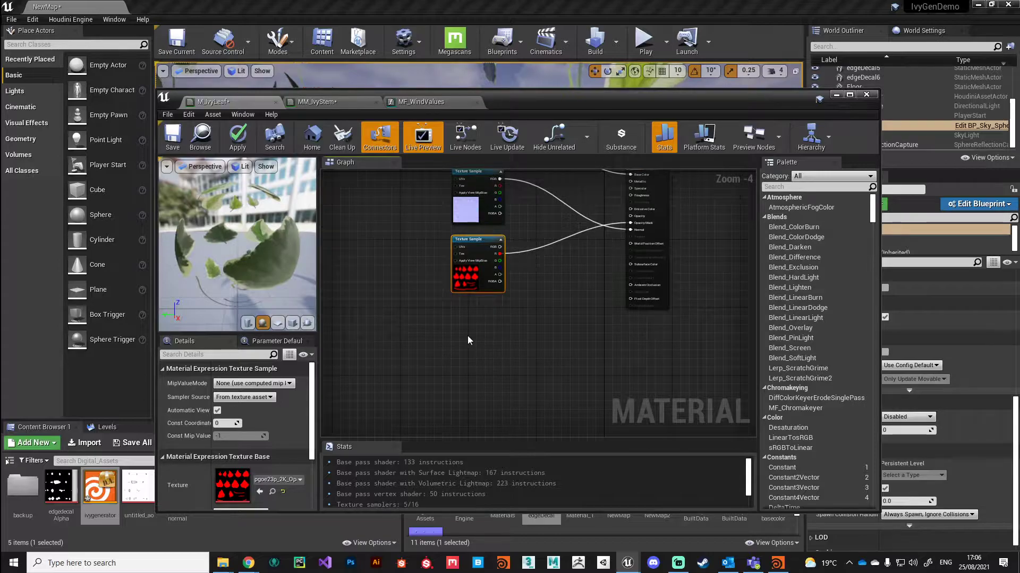
# - Add a Vertex Color node to the leaf material graph and place it left
pyautogui.rightClick(495, 345)
pyautogui.write('vertex')
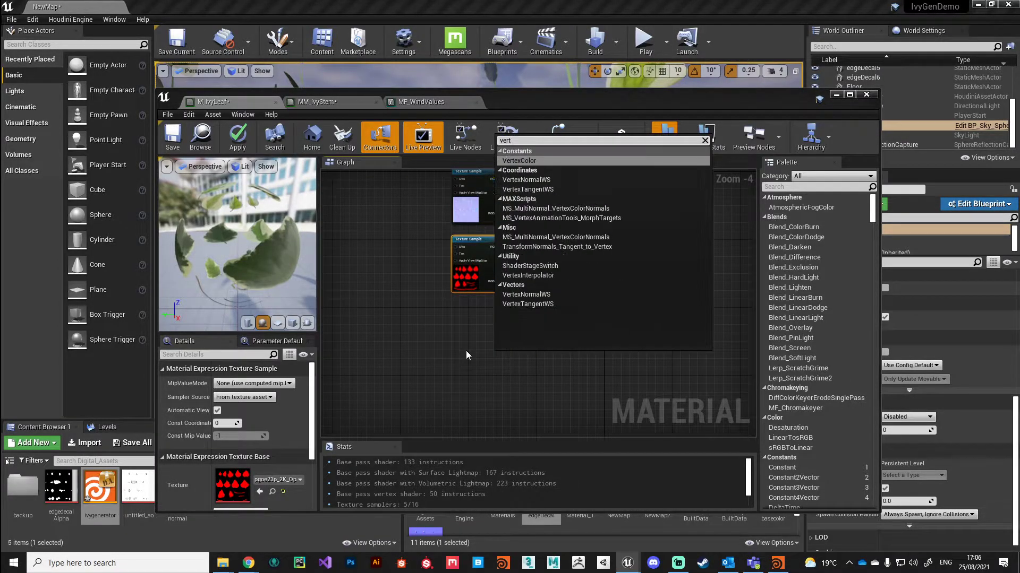
pyautogui.press('Return')
pyautogui.moveTo(514, 349); pyautogui.dragTo(408, 302)
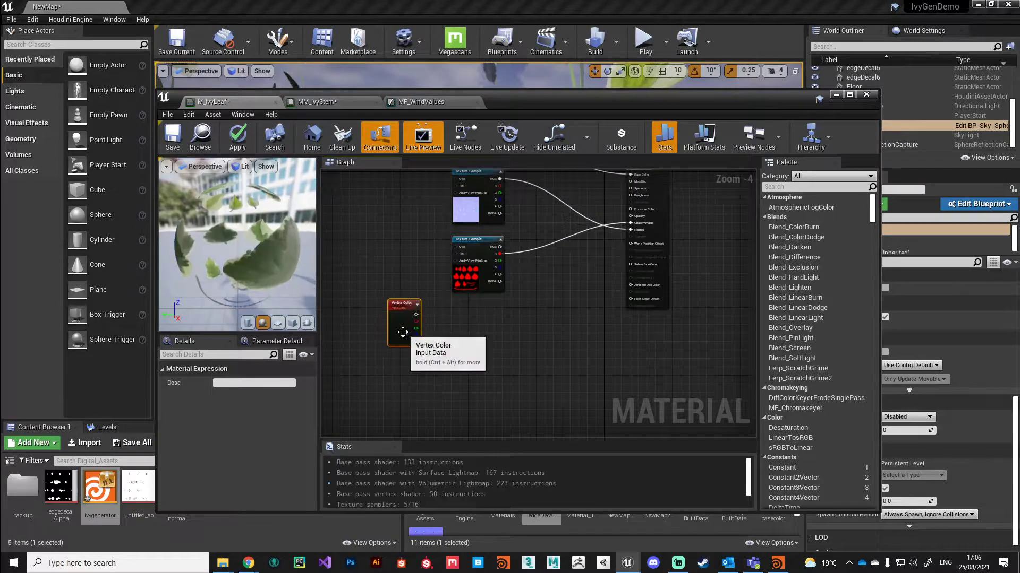
pyautogui.click(477, 352)
# - Add a SimpleGrassWind node and wire its Result into World Position Offset
pyautogui.rightClick(528, 362)
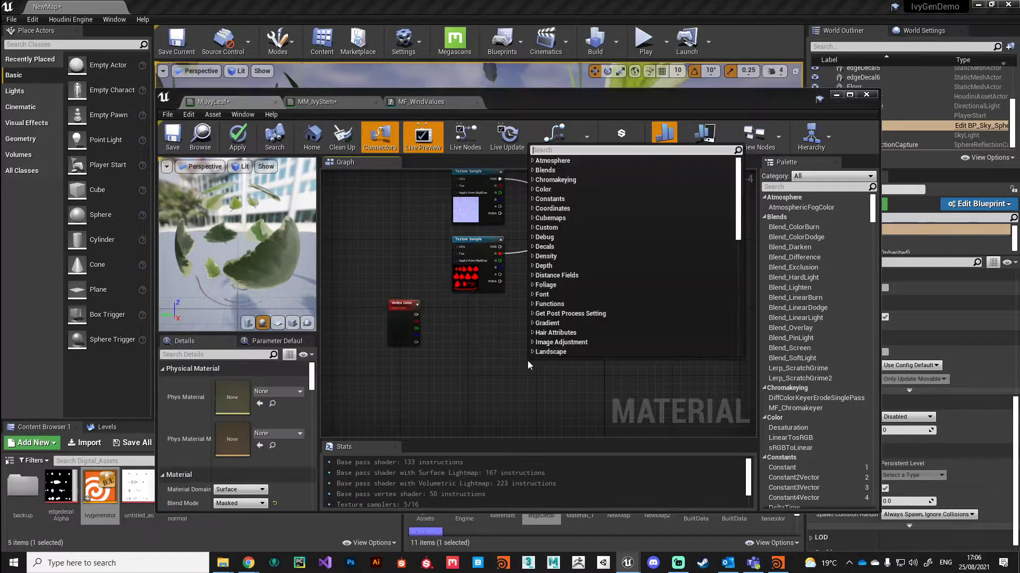
pyautogui.write('simpl')
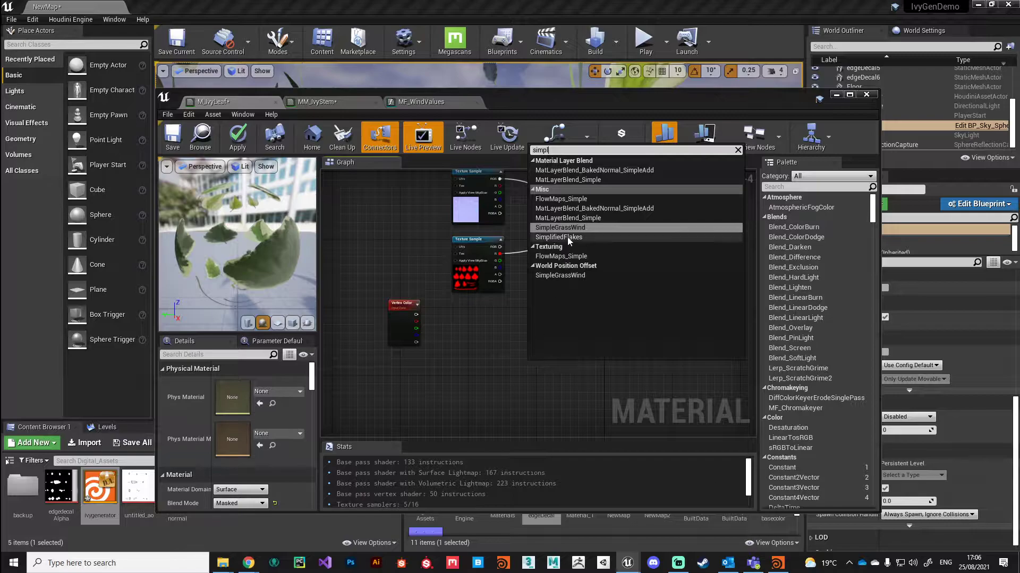
pyautogui.click(563, 227)
pyautogui.moveTo(547, 368); pyautogui.dragTo(630, 244)
pyautogui.moveTo(449, 392); pyautogui.dragTo(587, 346, button='right')
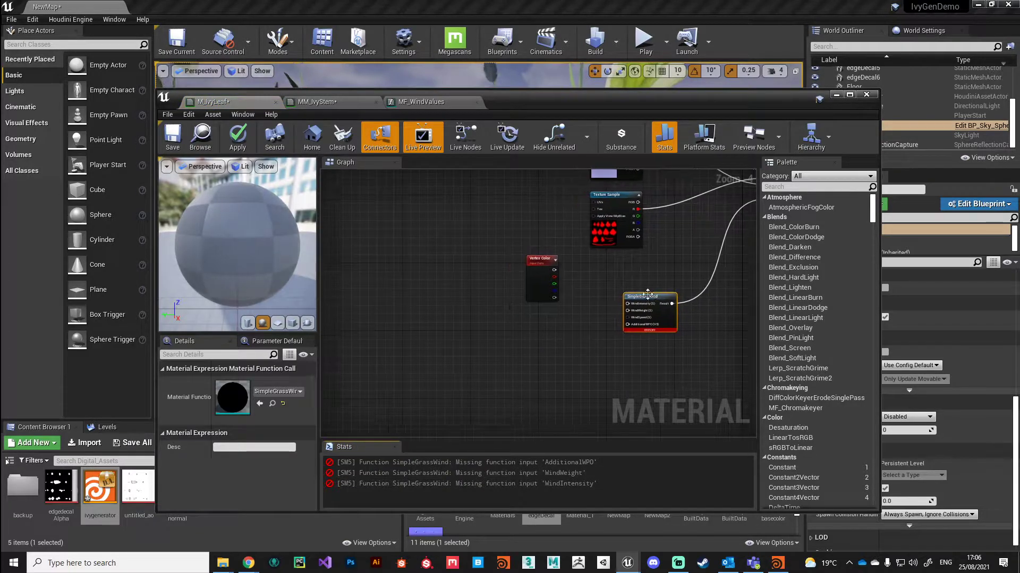
pyautogui.moveTo(648, 295); pyautogui.dragTo(665, 299)
pyautogui.moveTo(542, 282); pyautogui.dragTo(525, 273)
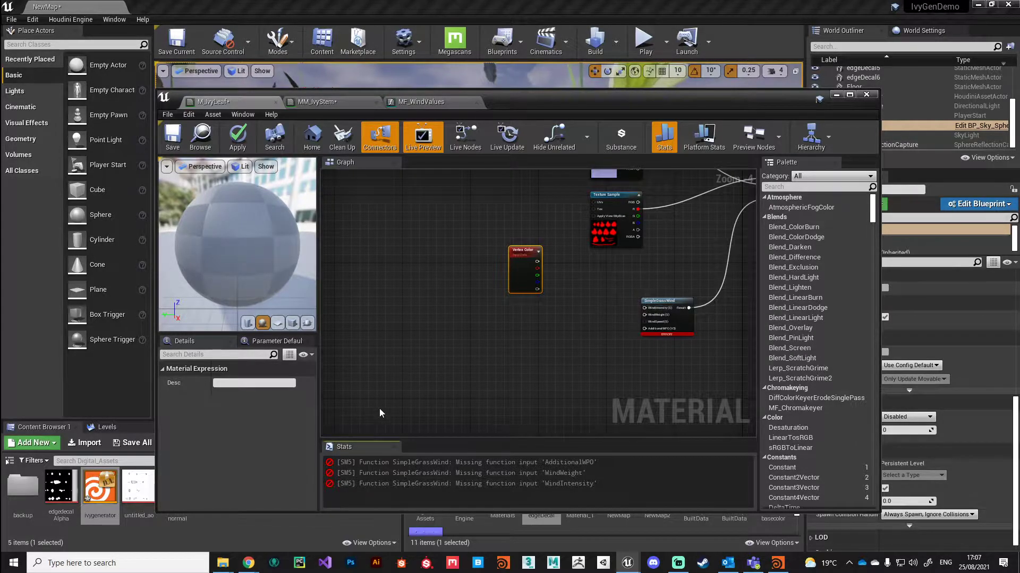
# - Resize the material editor to reveal the Content Browser and go to the Content folder
pyautogui.moveTo(522, 110); pyautogui.dragTo(573, 49)
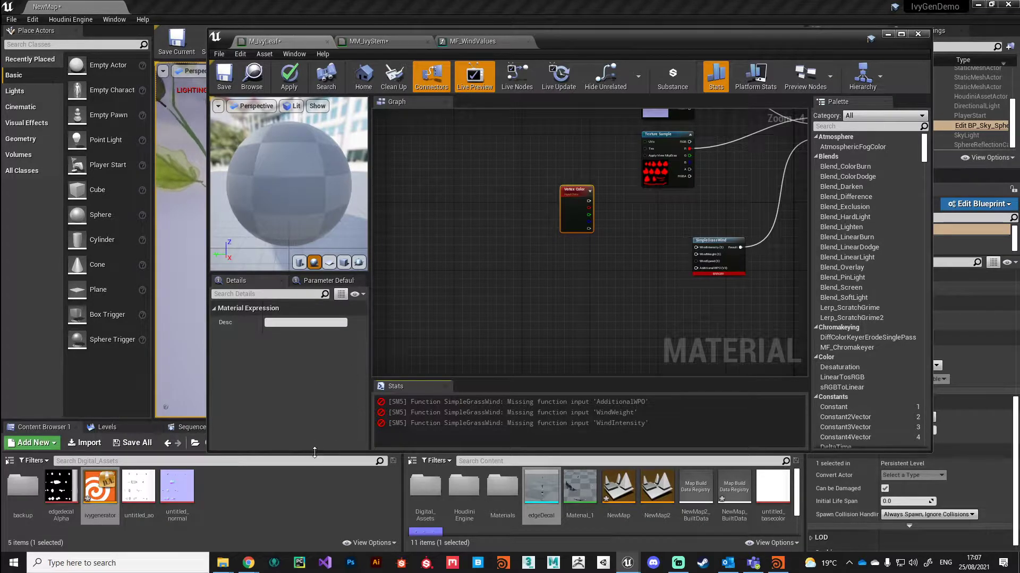
pyautogui.moveTo(314, 452); pyautogui.dragTo(314, 424)
pyautogui.click(218, 443)
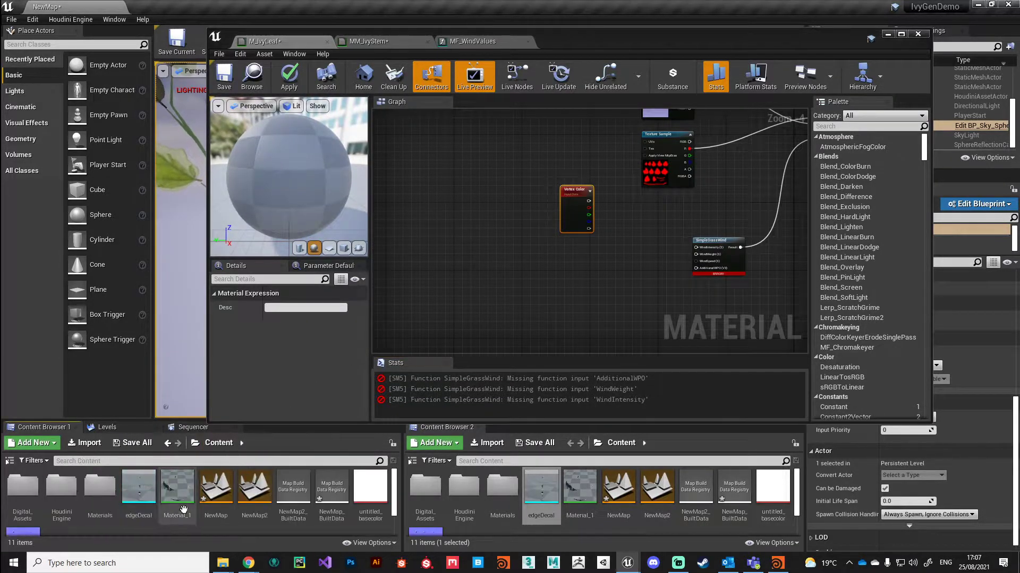
# - Add an MF_WindValues function node from the Materials folder to the graph
pyautogui.doubleClick(100, 486)
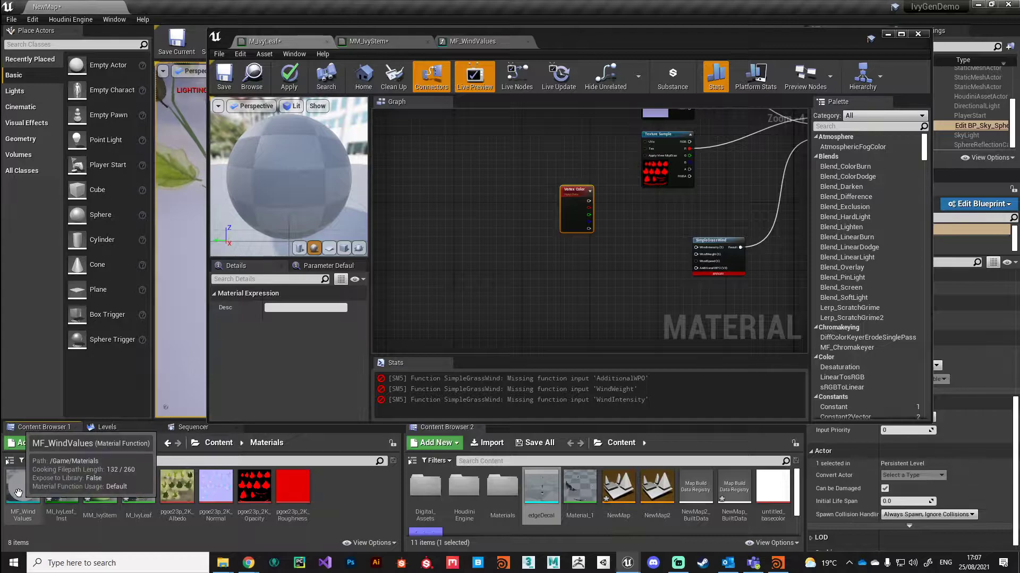
pyautogui.moveTo(18, 493); pyautogui.dragTo(474, 260)
pyautogui.scroll(1, 589, 306)
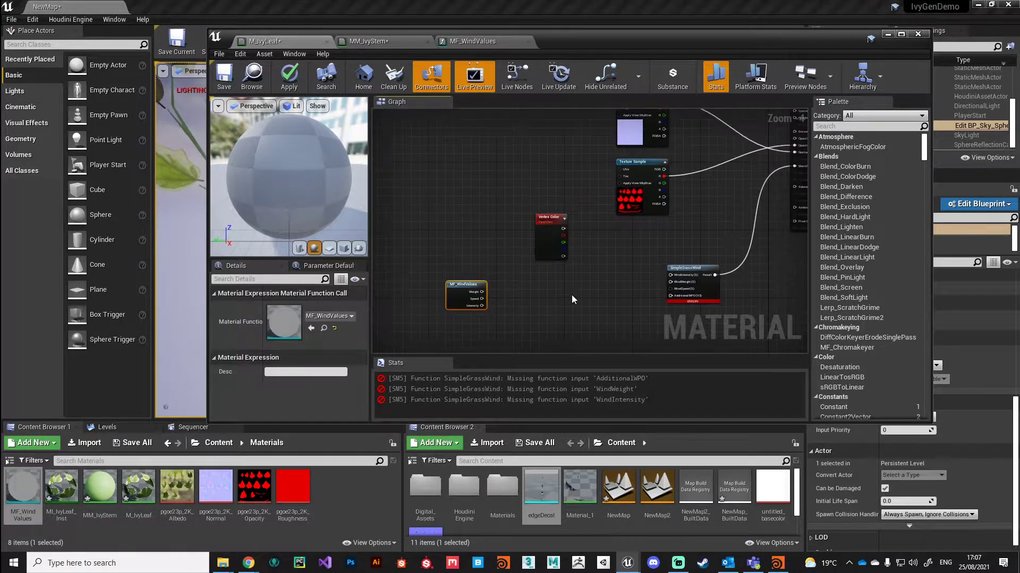
pyautogui.click(628, 270)
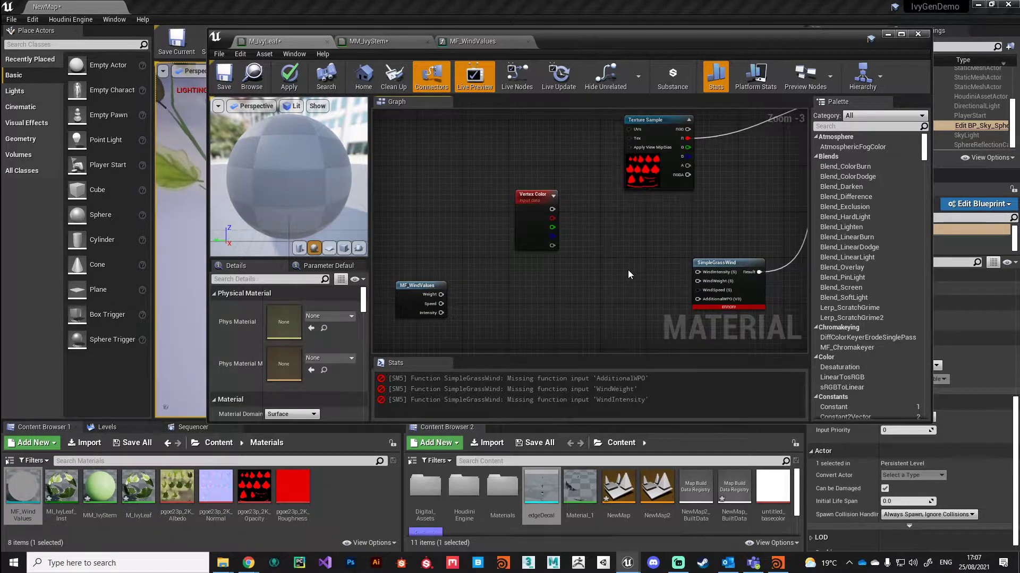
# - Add three Multiply nodes feeding SimpleGrassWind's WindIntensity, WindWeight and WindSpeed
pyautogui.rightClick(628, 270)
pyautogui.write('mul')
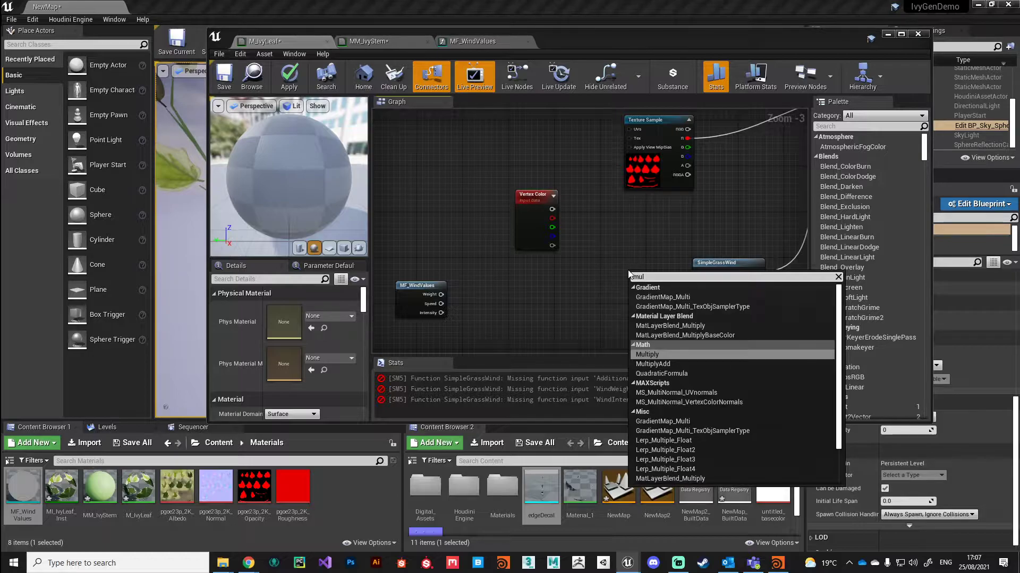
pyautogui.click(656, 355)
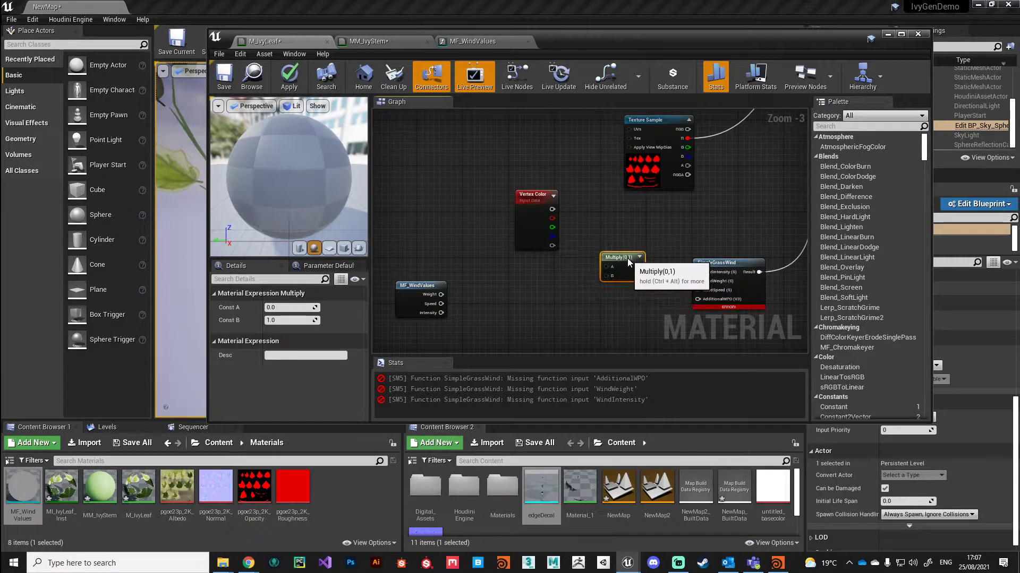
pyautogui.moveTo(638, 266); pyautogui.dragTo(697, 272)
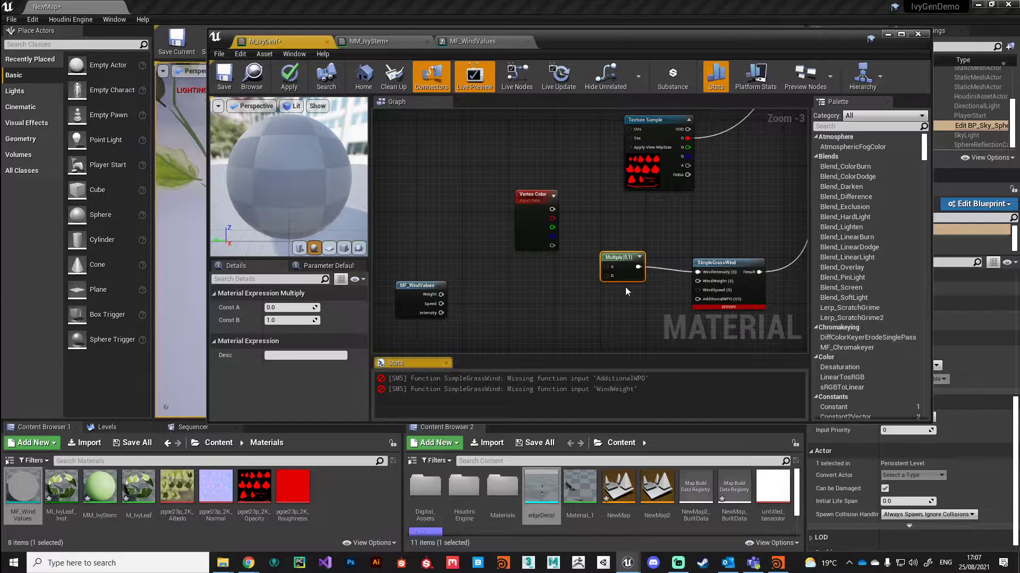
pyautogui.hotkey('ctrl', 'w')
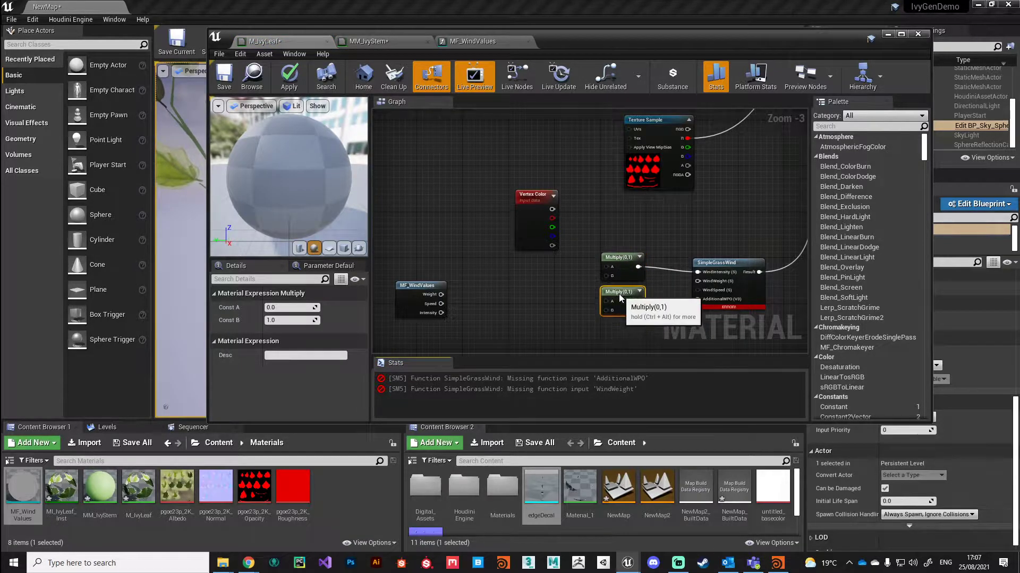
pyautogui.moveTo(638, 301); pyautogui.dragTo(698, 281)
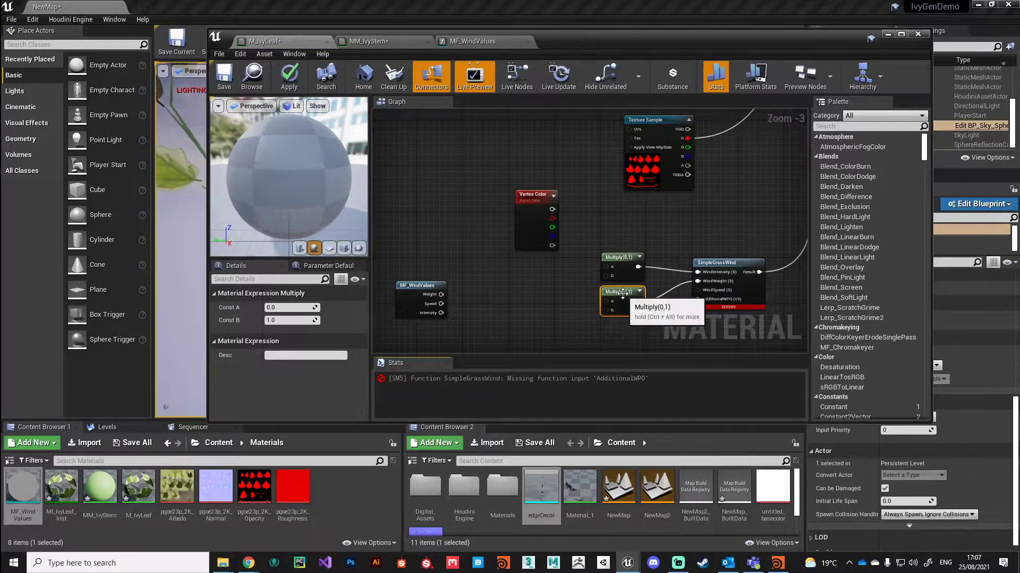
pyautogui.hotkey('ctrl', 'w')
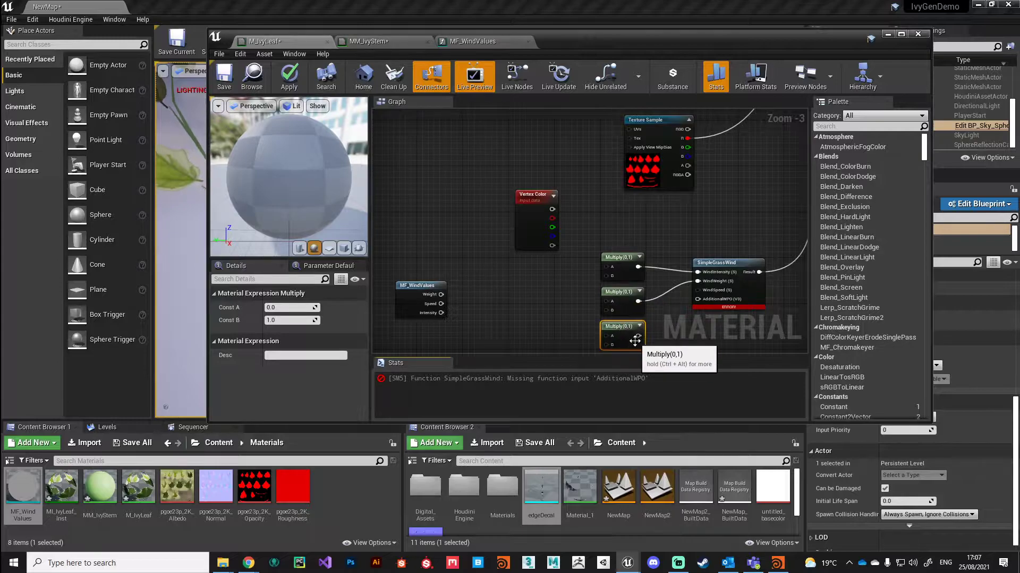
pyautogui.moveTo(638, 336); pyautogui.dragTo(697, 290)
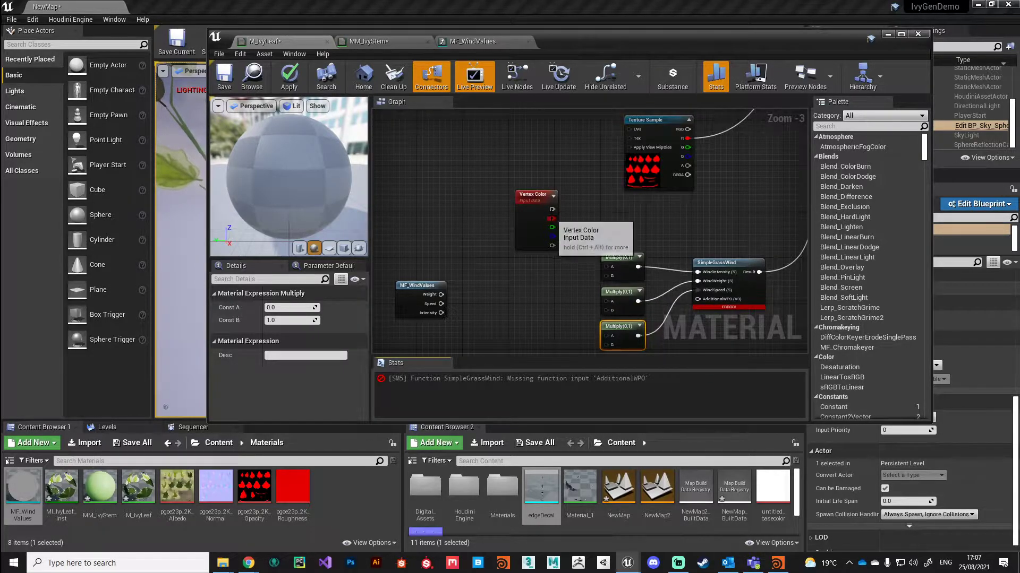
pyautogui.click(571, 228)
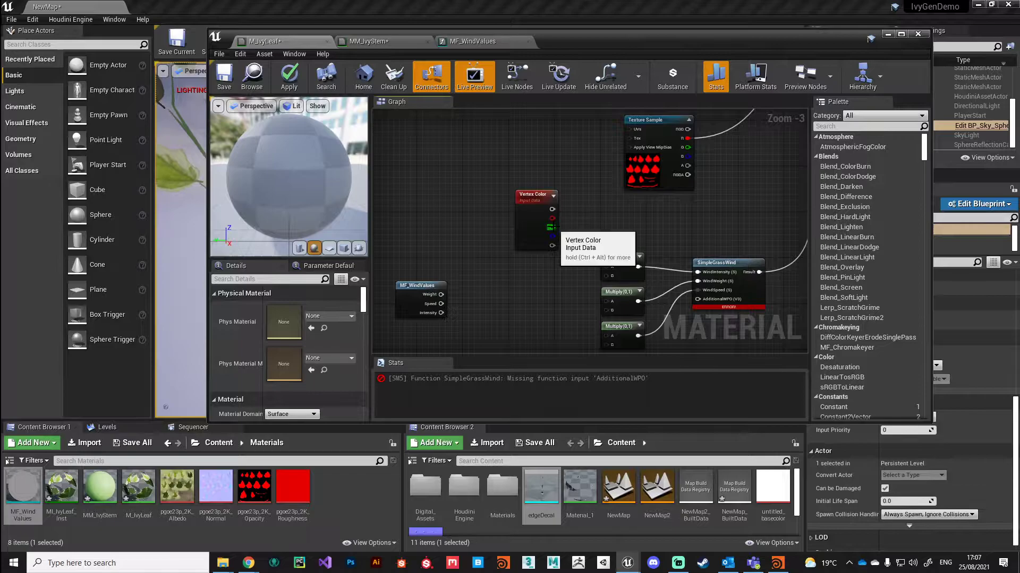
# - Feed Vertex Color green and the MF_WindValues pins into the three Multiply nodes
pyautogui.moveTo(552, 227); pyautogui.dragTo(606, 266)
pyautogui.moveTo(552, 228); pyautogui.dragTo(606, 301)
pyautogui.moveTo(552, 227); pyautogui.dragTo(606, 336)
pyautogui.moveTo(441, 295); pyautogui.dragTo(609, 312)
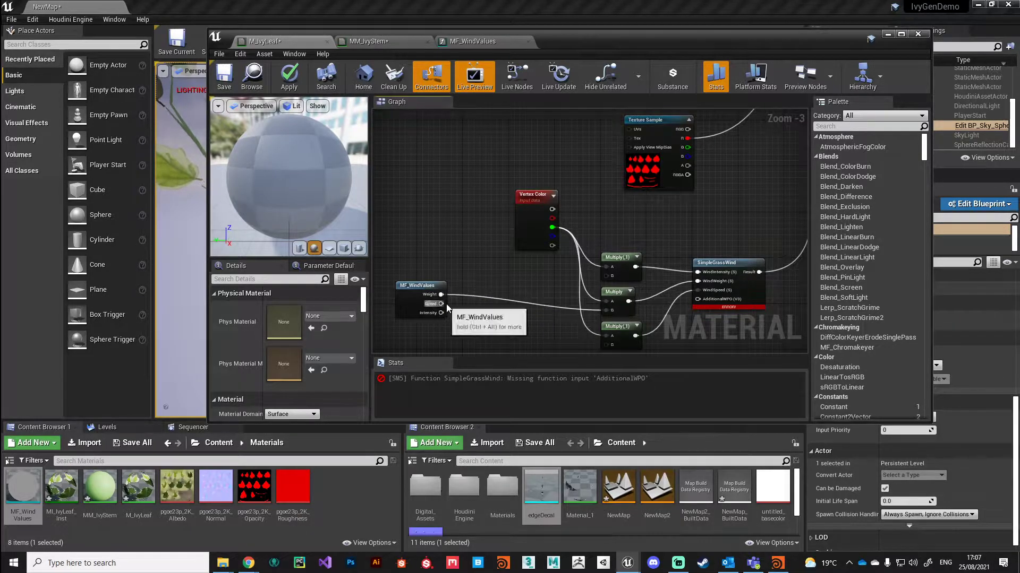
pyautogui.moveTo(441, 304); pyautogui.dragTo(606, 217)
pyautogui.moveTo(441, 185); pyautogui.dragTo(612, 151)
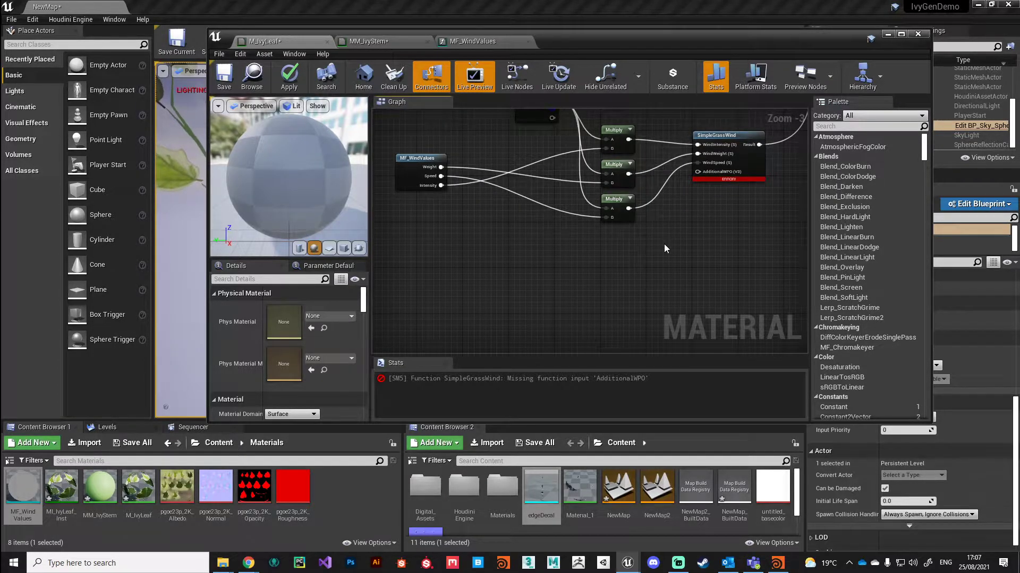
# - Reposition SimpleGrassWind and rewire the Texture Sample's red channel output
pyautogui.moveTo(670, 203); pyautogui.dragTo(638, 240, button='right')
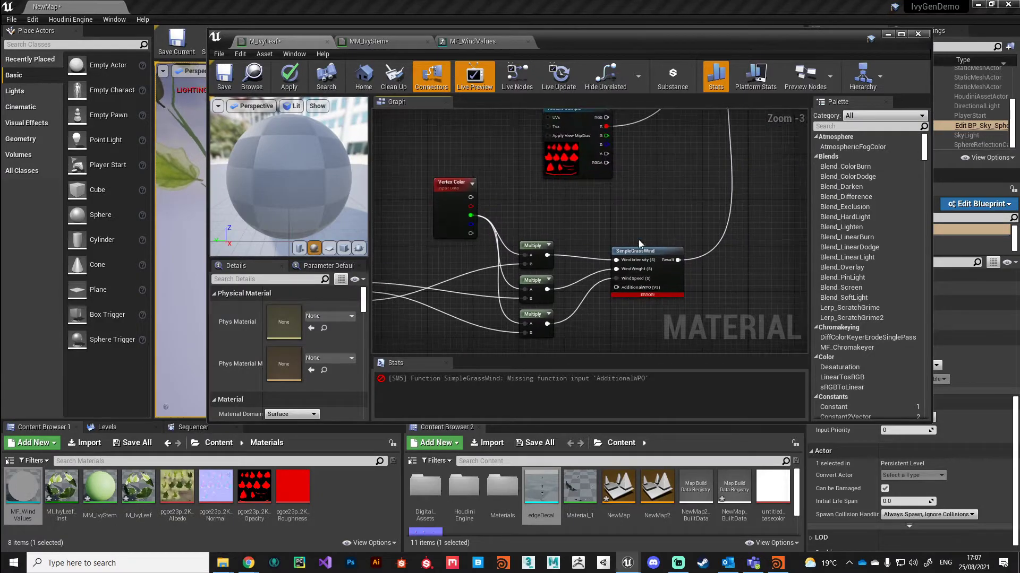
pyautogui.moveTo(640, 250); pyautogui.dragTo(675, 245)
pyautogui.moveTo(606, 126); pyautogui.dragTo(651, 282)
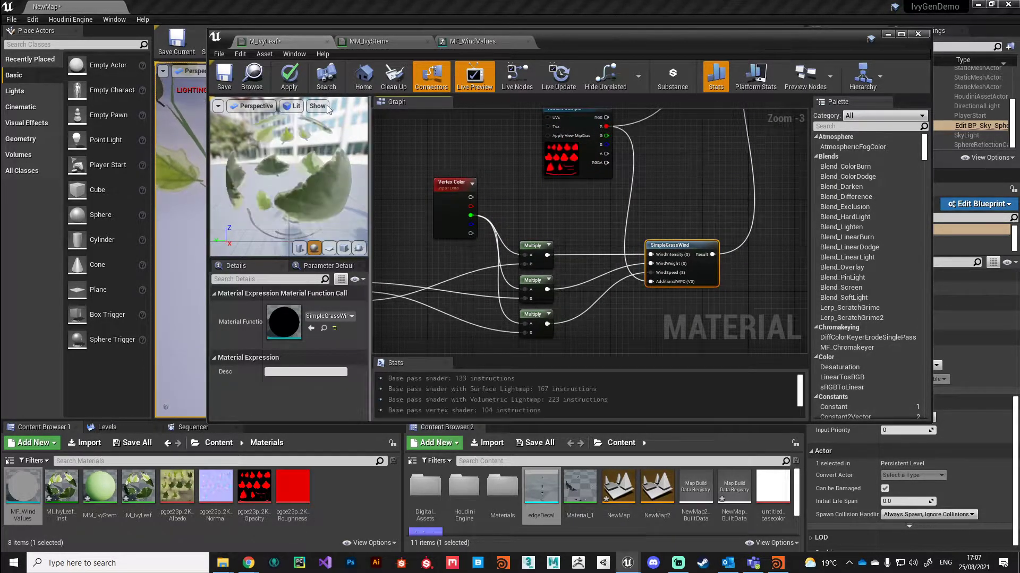
# - Apply the compiled wind material and move the material editor aside to show the ivy level
pyautogui.click(289, 76)
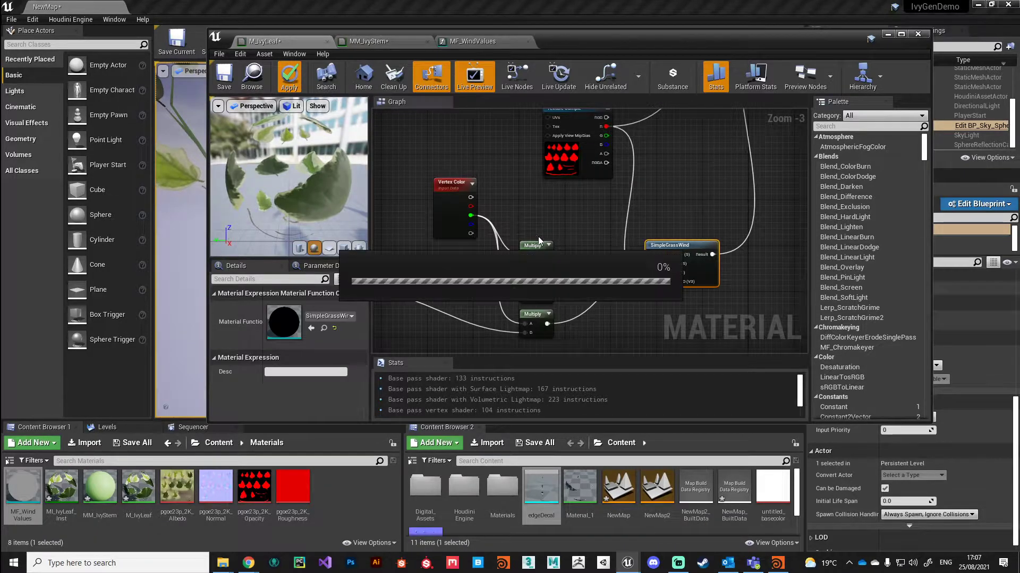
pyautogui.moveTo(466, 212); pyautogui.dragTo(436, 272, button='right')
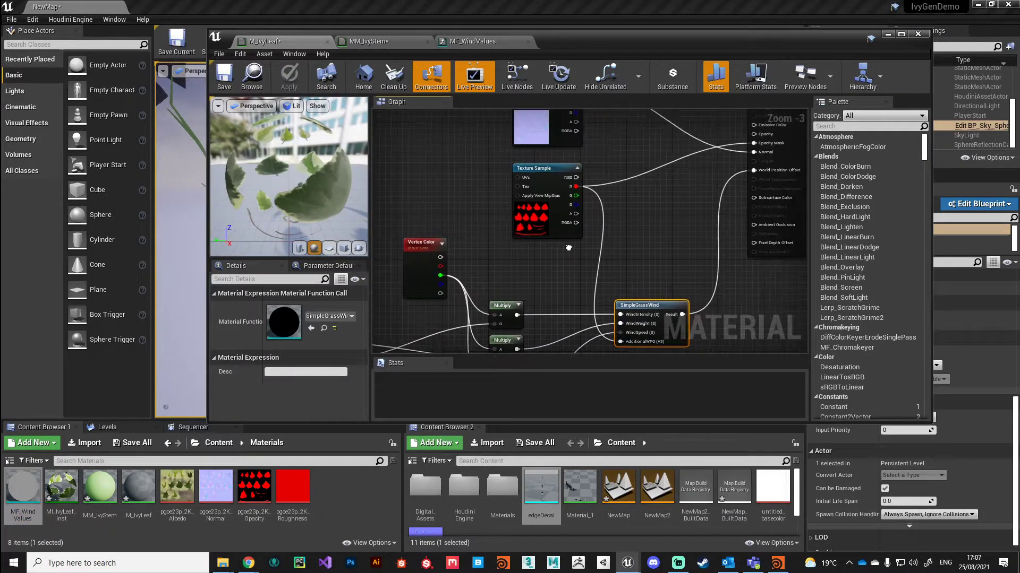
pyautogui.click(425, 246)
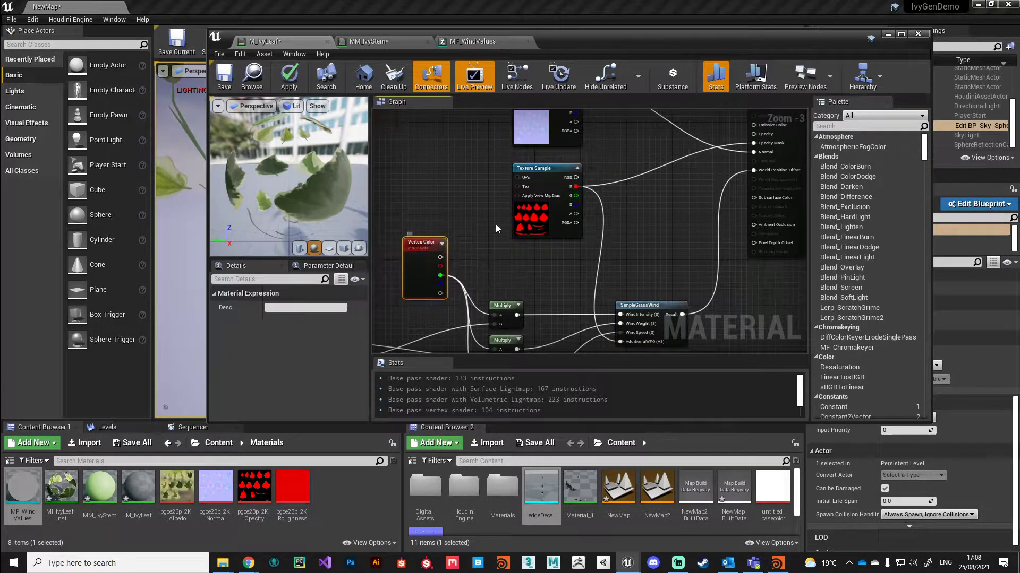
pyautogui.moveTo(562, 41); pyautogui.dragTo(1009, 97)
pyautogui.click(690, 133)
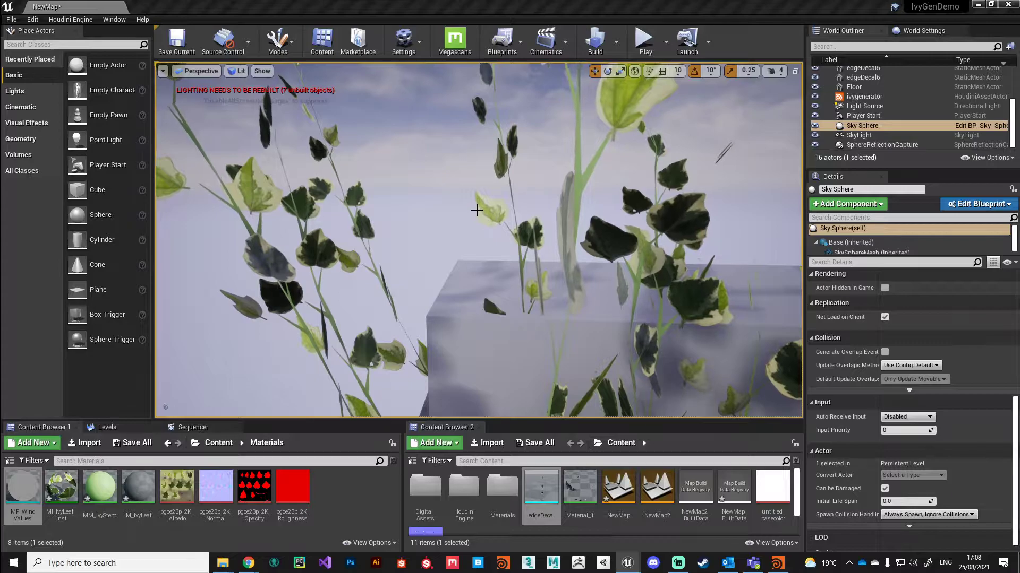
# - Switch to Houdini and display only the group1 stem geometry in the viewport
pyautogui.click(777, 563)
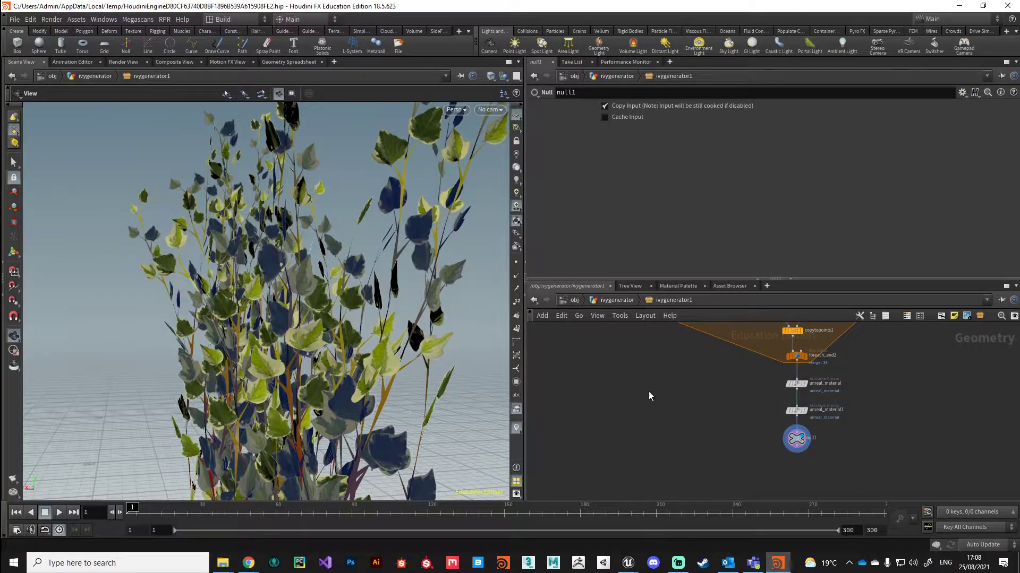
pyautogui.scroll(-5, 649, 396)
pyautogui.scroll(10, 629, 378)
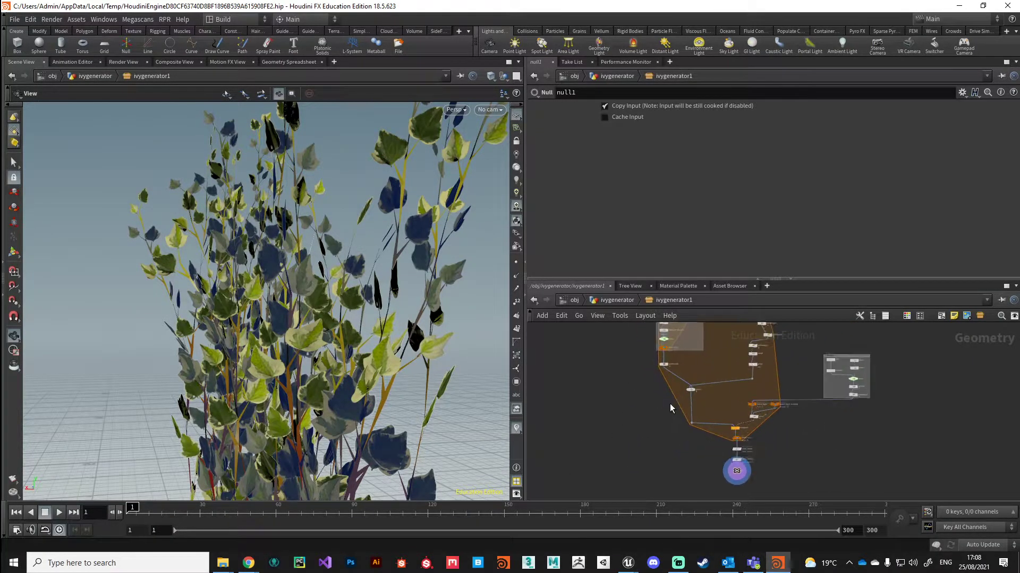
pyautogui.scroll(-5, 632, 388)
pyautogui.scroll(10, 646, 383)
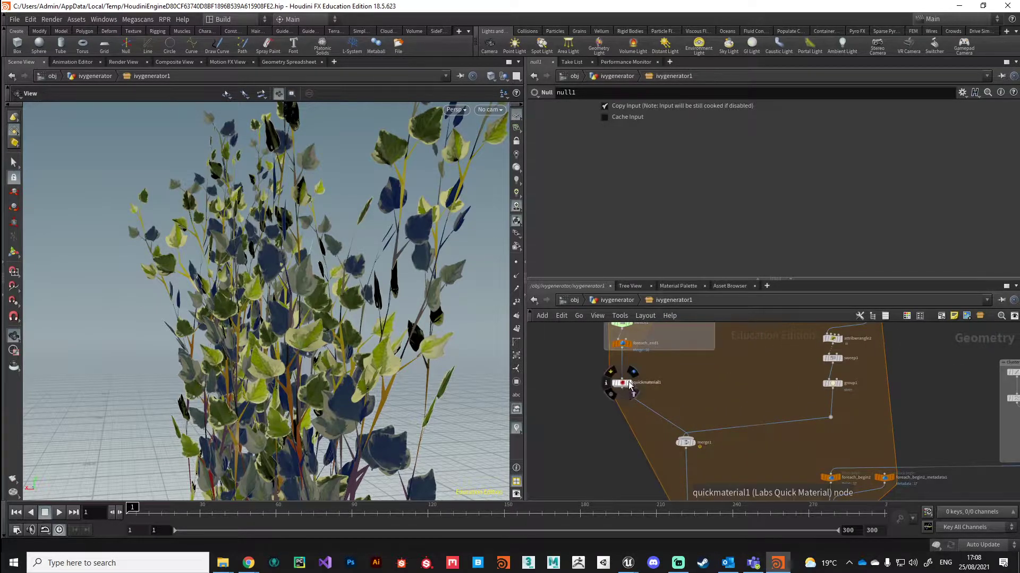
pyautogui.click(839, 384)
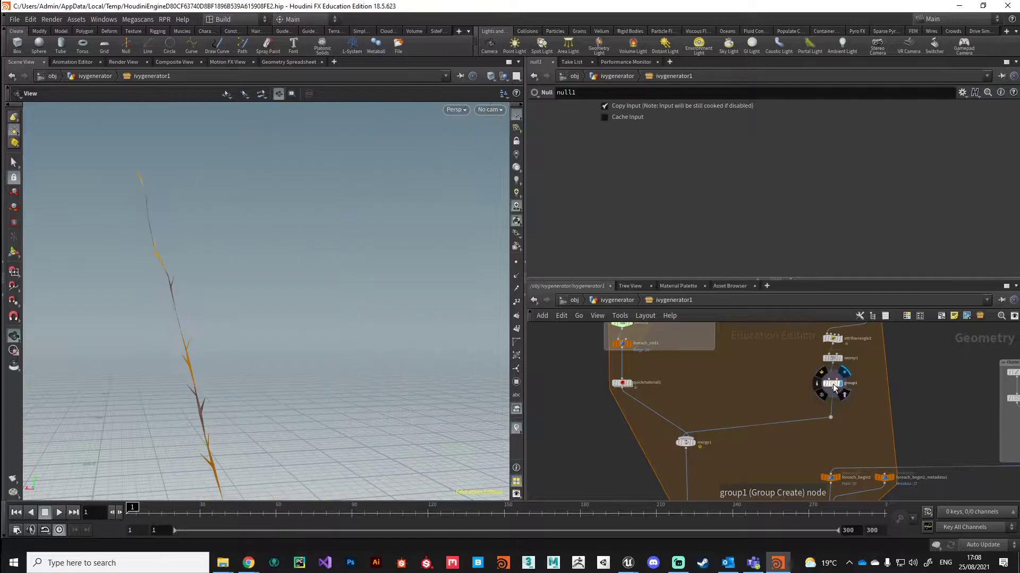
pyautogui.moveTo(280, 462); pyautogui.dragTo(332, 332, button='middle')
pyautogui.moveTo(333, 333); pyautogui.dragTo(428, 357)
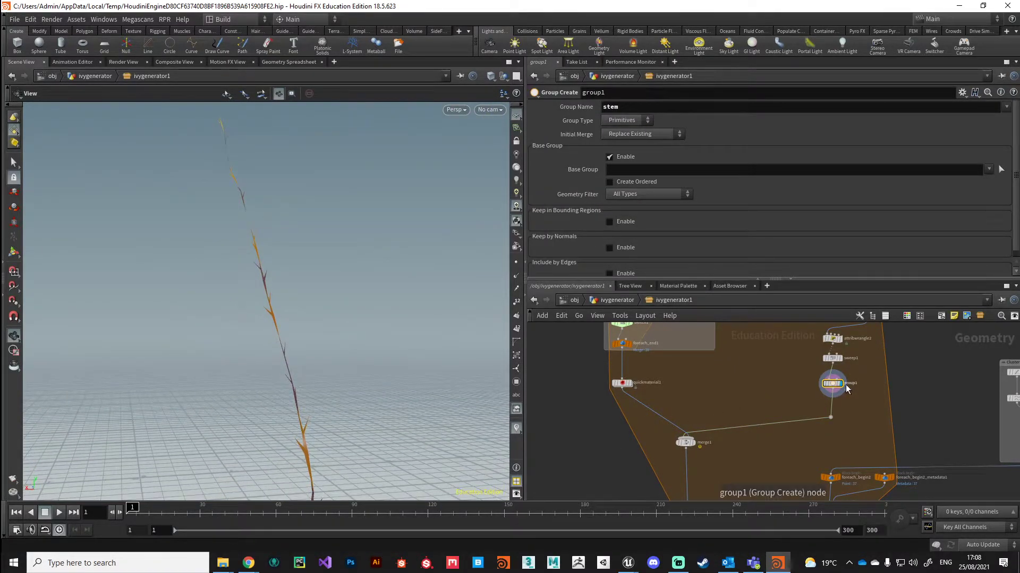
# - Display the quickmaterial1 leaves and bring up the Tab node menu
pyautogui.click(632, 384)
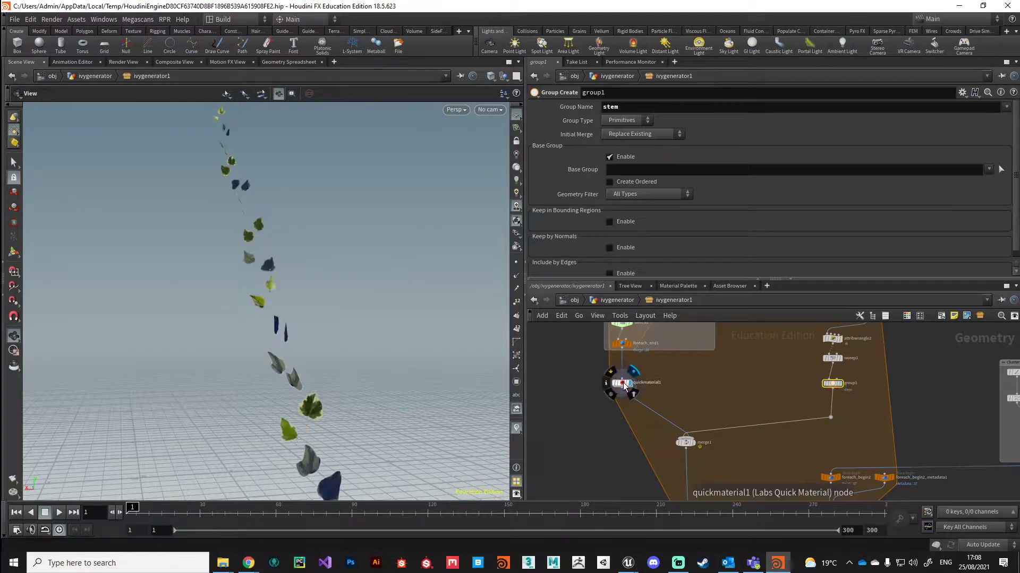
pyautogui.moveTo(346, 366); pyautogui.dragTo(313, 394)
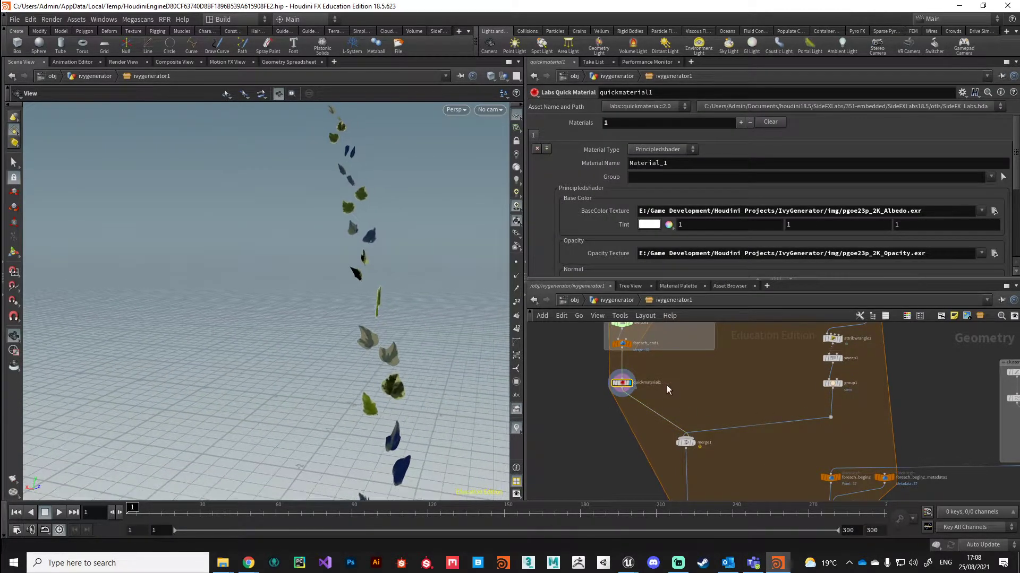
pyautogui.press('Tab')
# - Add an Attribute Transfer node to the network
pyautogui.write('atr')
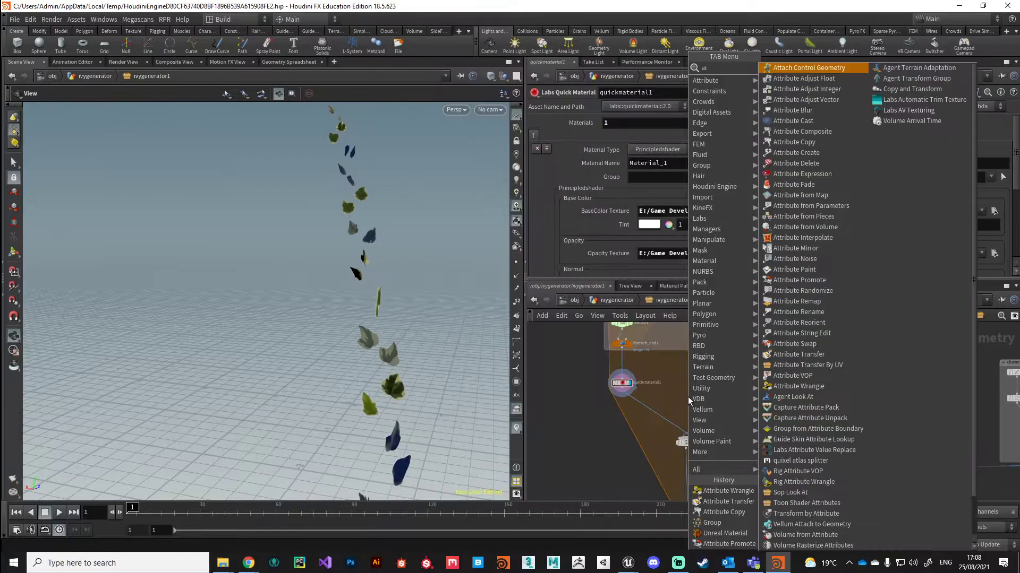
pyautogui.press('Down')
pyautogui.press('Down')
pyautogui.press('Down')
pyautogui.press('Down')
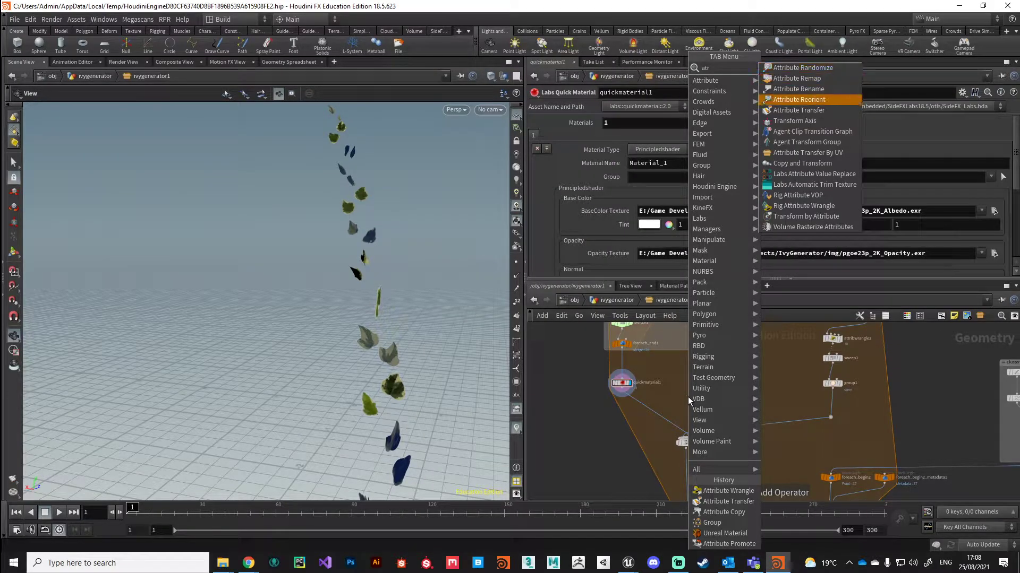
pyautogui.press('Return')
pyautogui.click(701, 403)
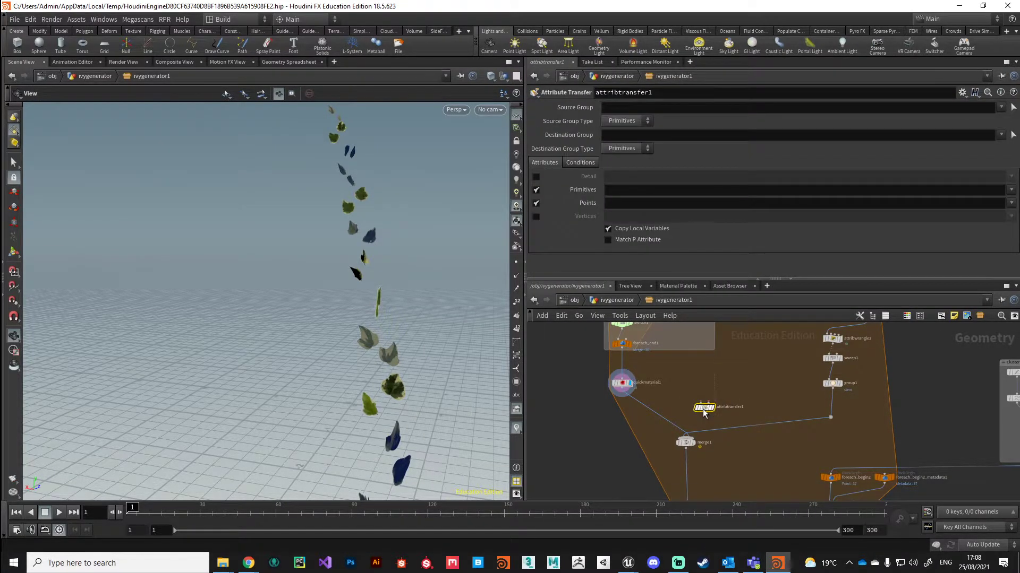
pyautogui.scroll(2, 702, 403)
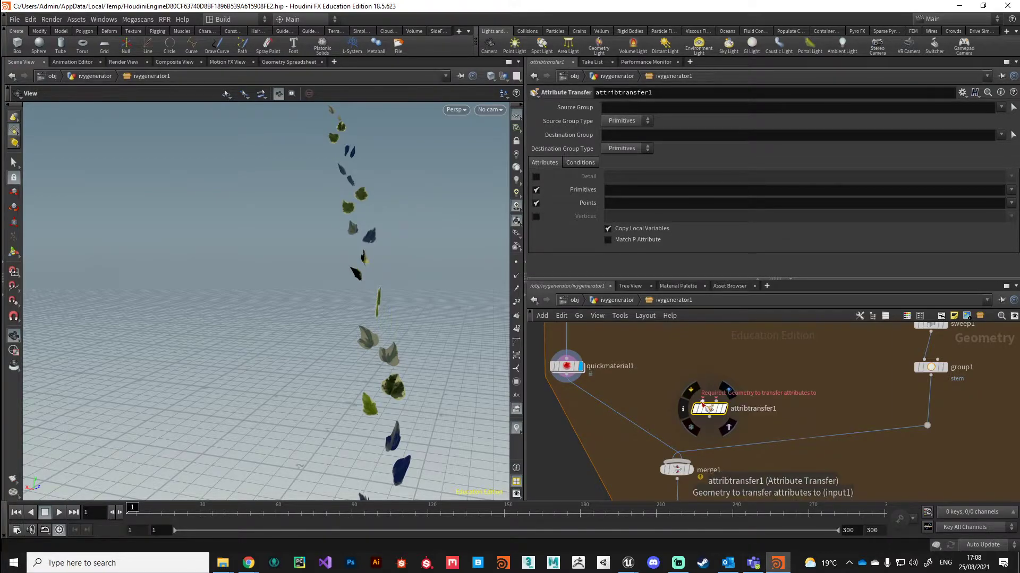
# - Wire quickmaterial1 and group1 into attribtransfer1's inputs and show the Geometry Spreadsheet
pyautogui.click(569, 378)
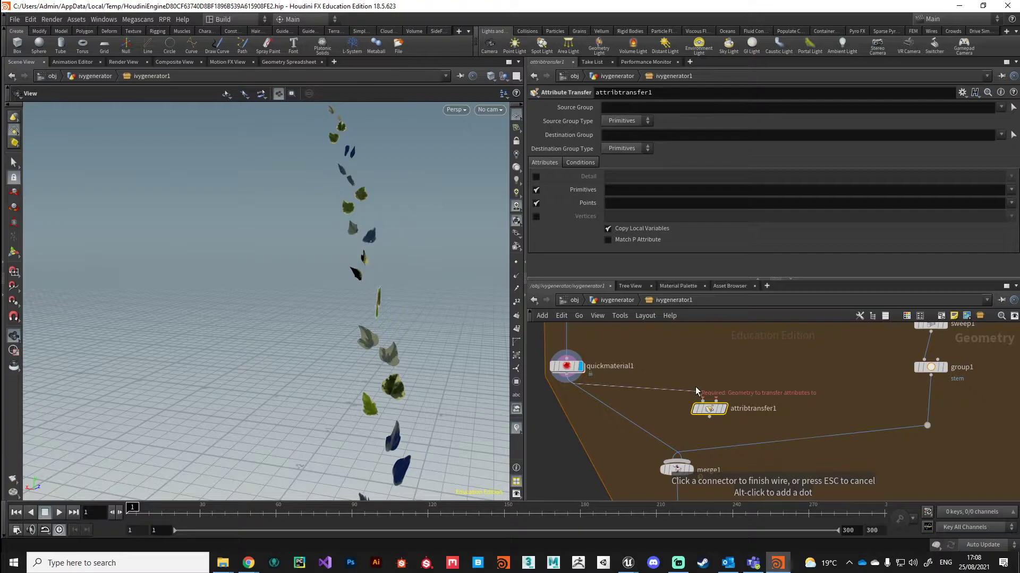
pyautogui.click(702, 402)
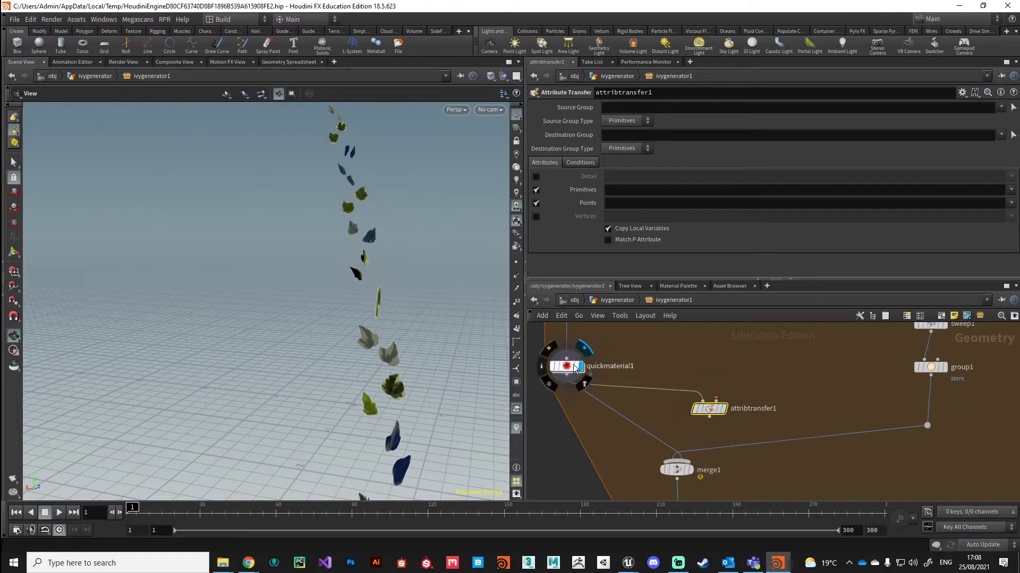
pyautogui.click(930, 378)
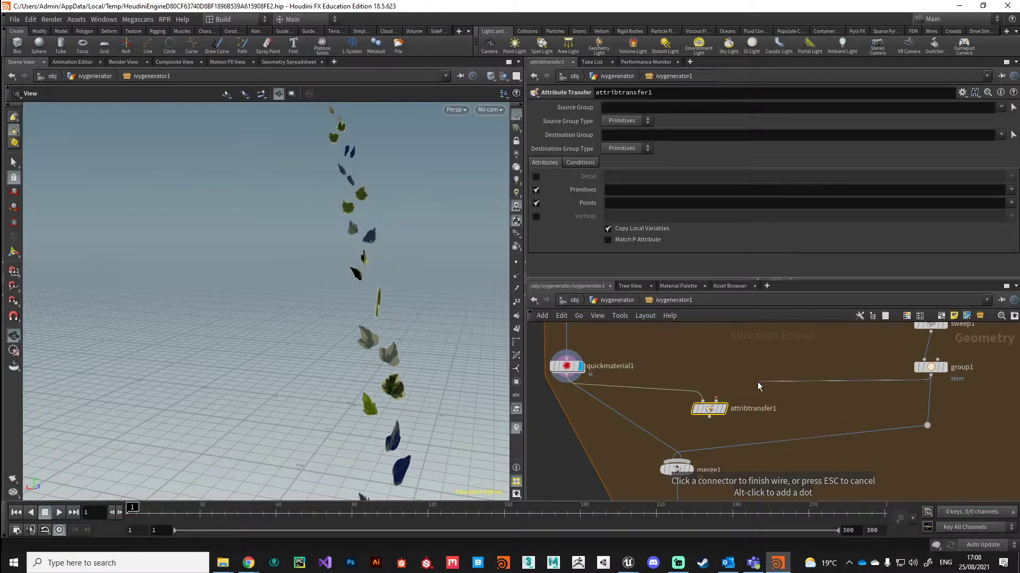
pyautogui.click(716, 402)
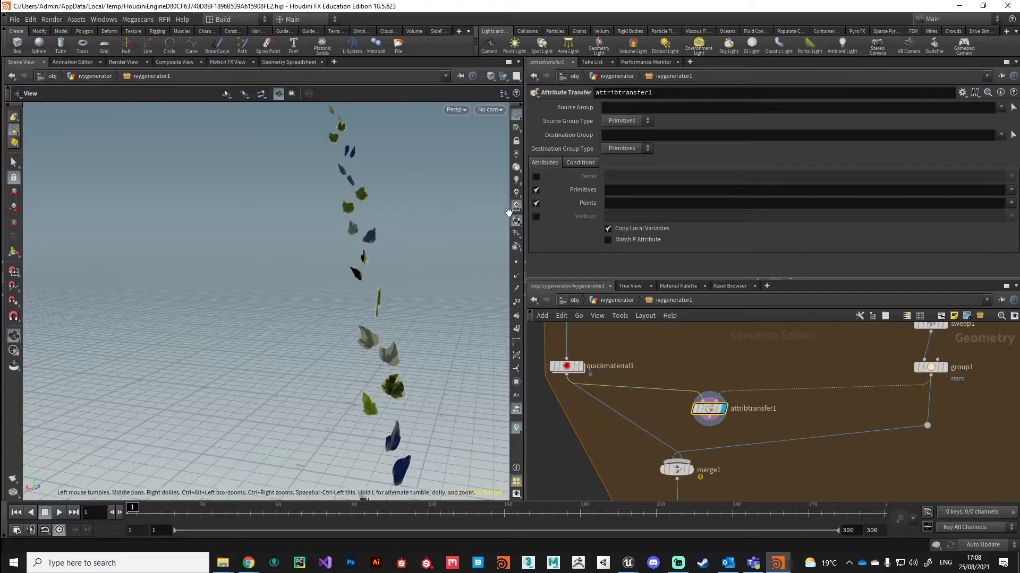
pyautogui.click(285, 62)
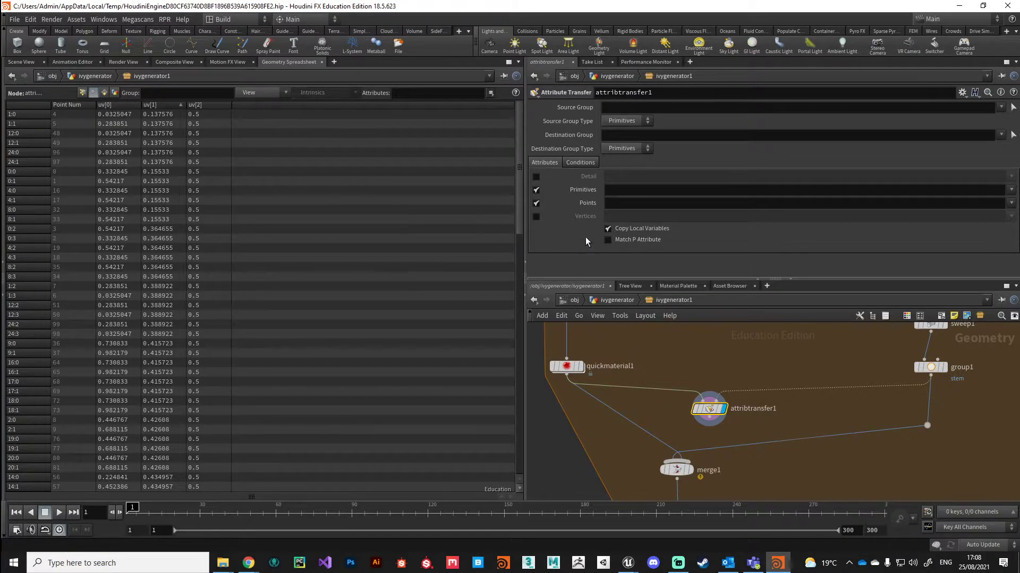
# - Set attribtransfer1 to transfer only the Cd attribute on vertices, then reposition the node
pyautogui.click(537, 191)
pyautogui.click(537, 203)
pyautogui.click(536, 217)
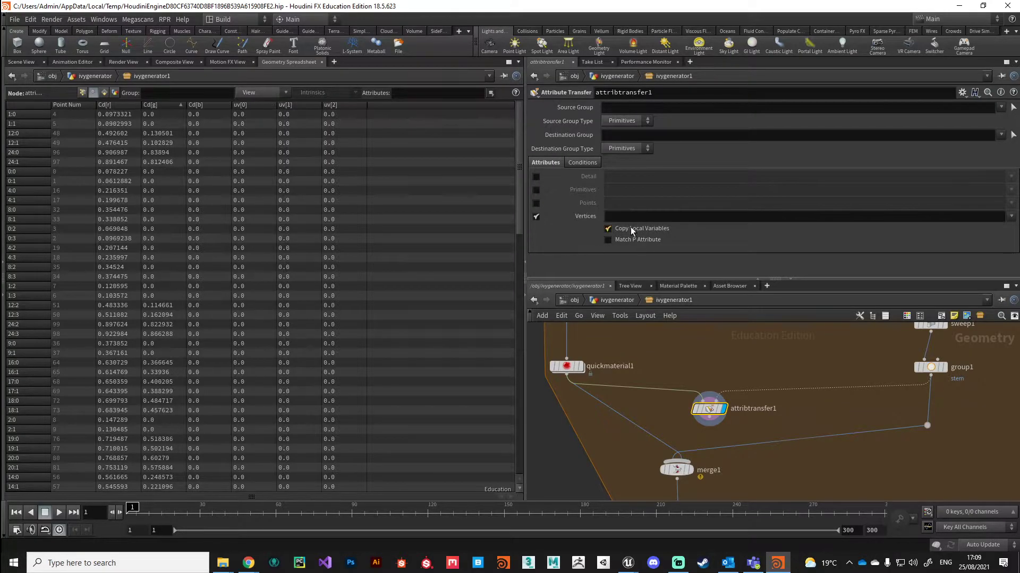
pyautogui.click(623, 218)
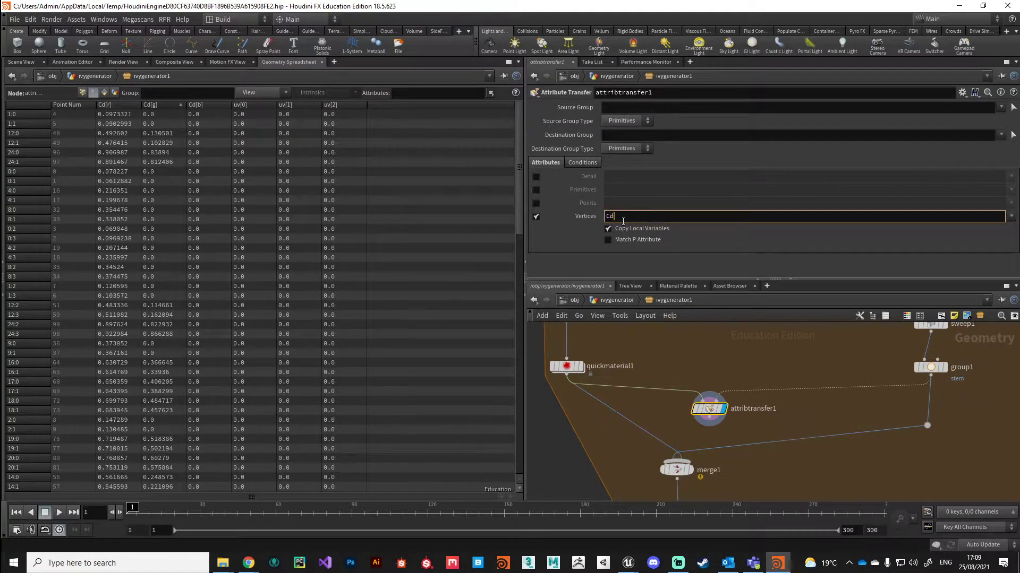
pyautogui.press('Return')
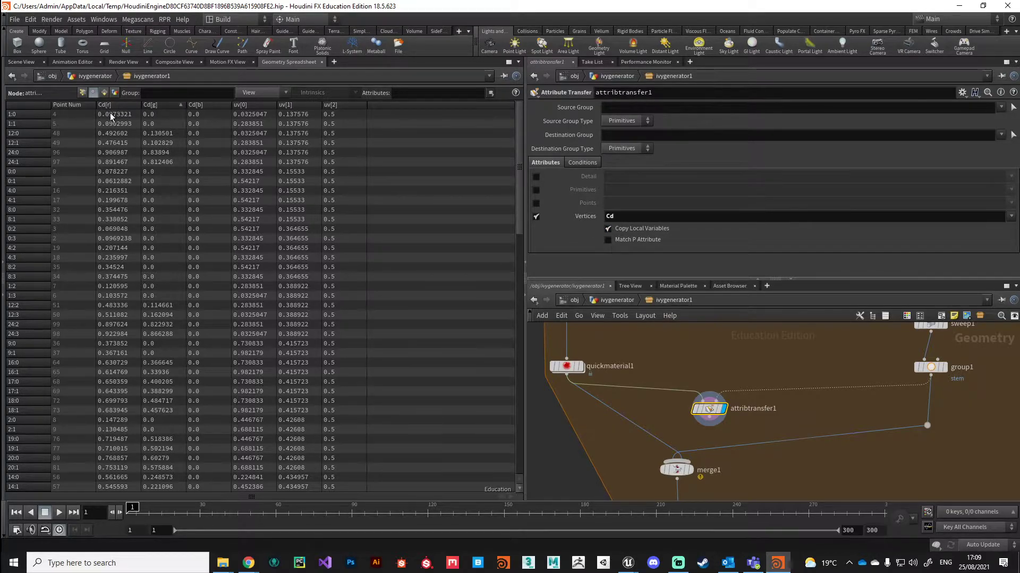
pyautogui.moveTo(706, 408); pyautogui.dragTo(691, 398)
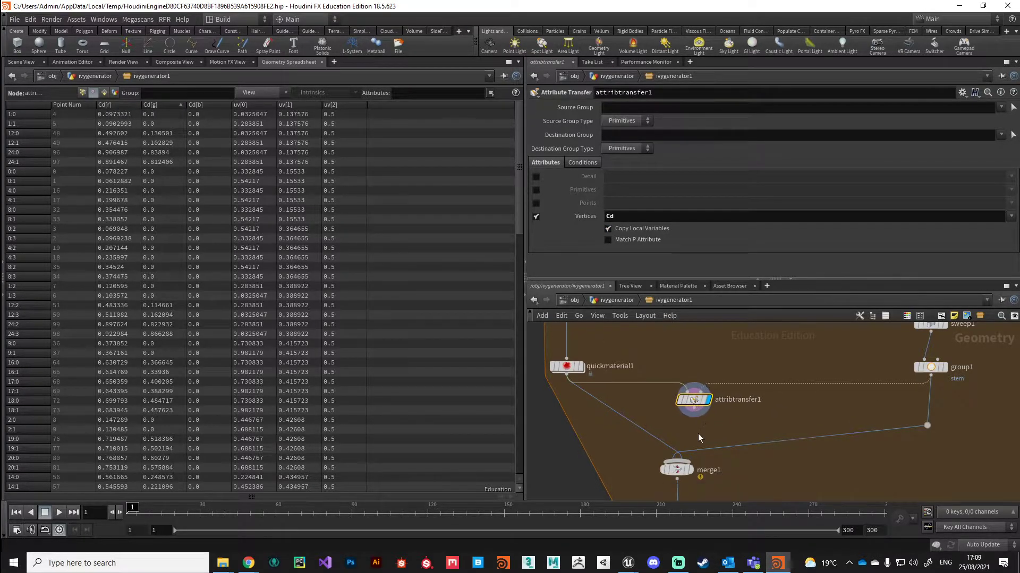
pyautogui.moveTo(694, 441); pyautogui.dragTo(701, 397, button='middle')
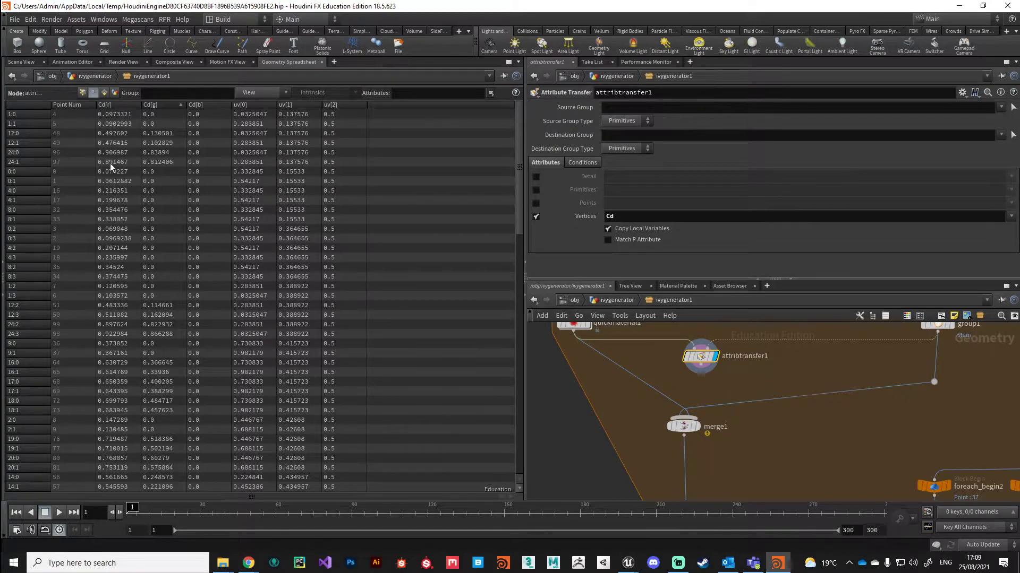
# - Add an Attribute Wrangle (attribwrangle6) fed by attribtransfer1
pyautogui.press('Tab')
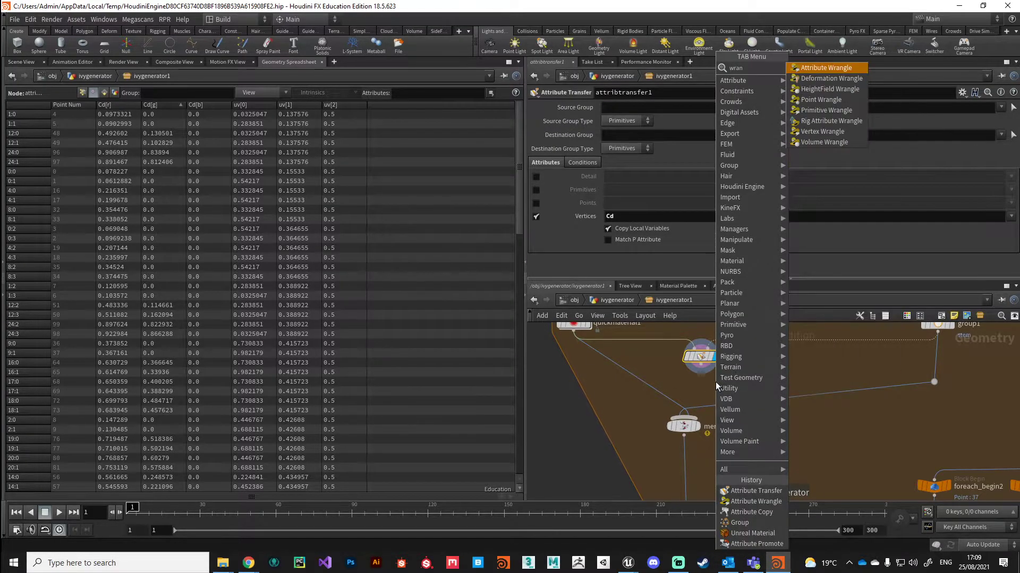
pyautogui.click(818, 68)
pyautogui.click(700, 394)
pyautogui.click(700, 373)
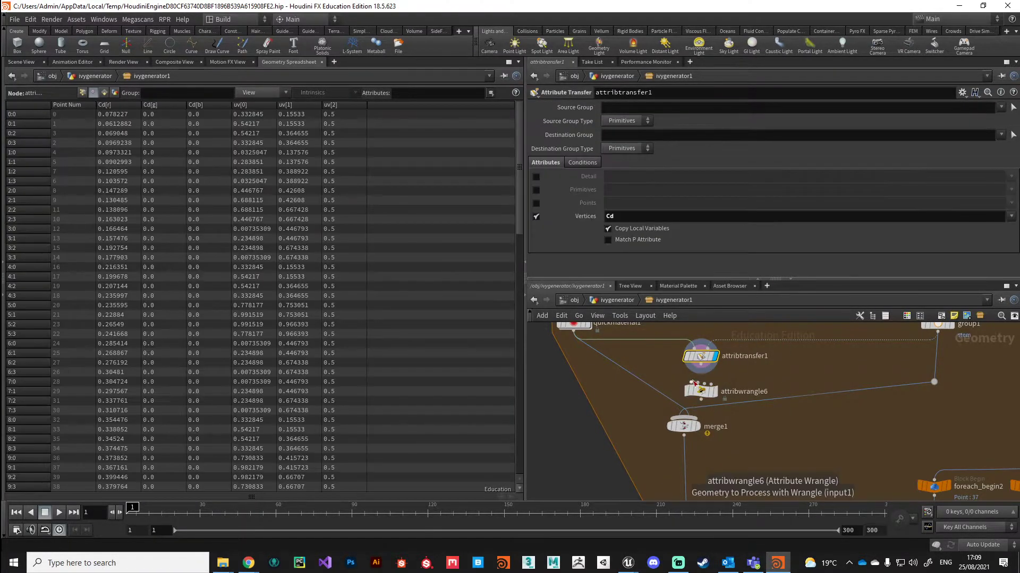
pyautogui.click(701, 384)
pyautogui.click(690, 401)
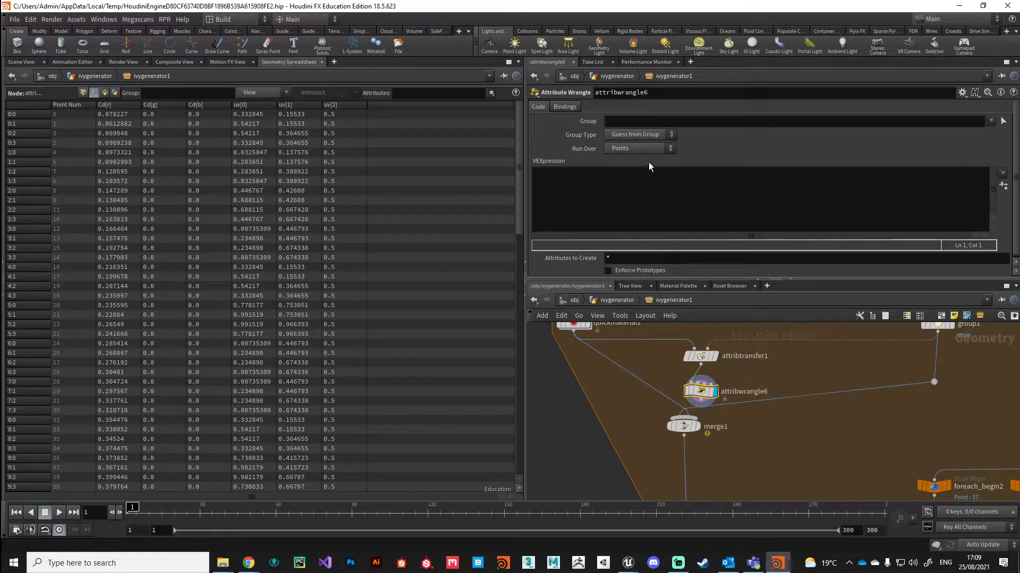
pyautogui.click(638, 149)
pyautogui.click(632, 194)
pyautogui.click(566, 195)
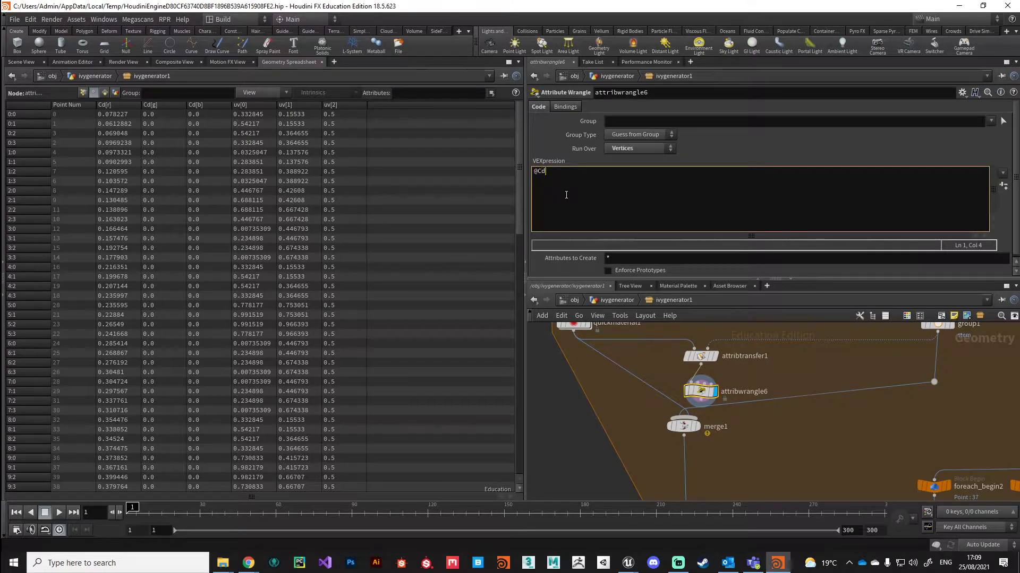
pyautogui.write('@Cd.r = 0;')
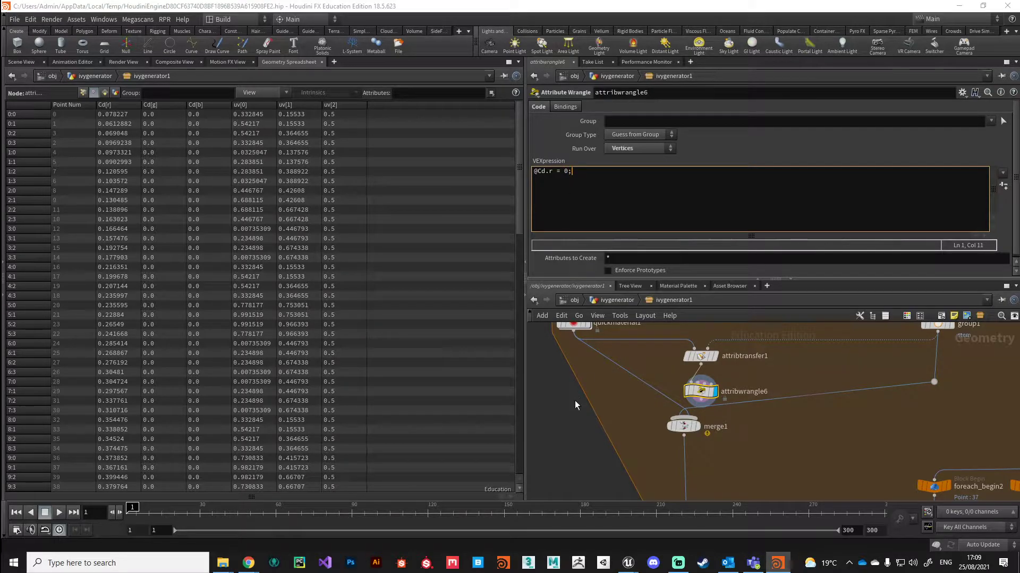
pyautogui.click(575, 402)
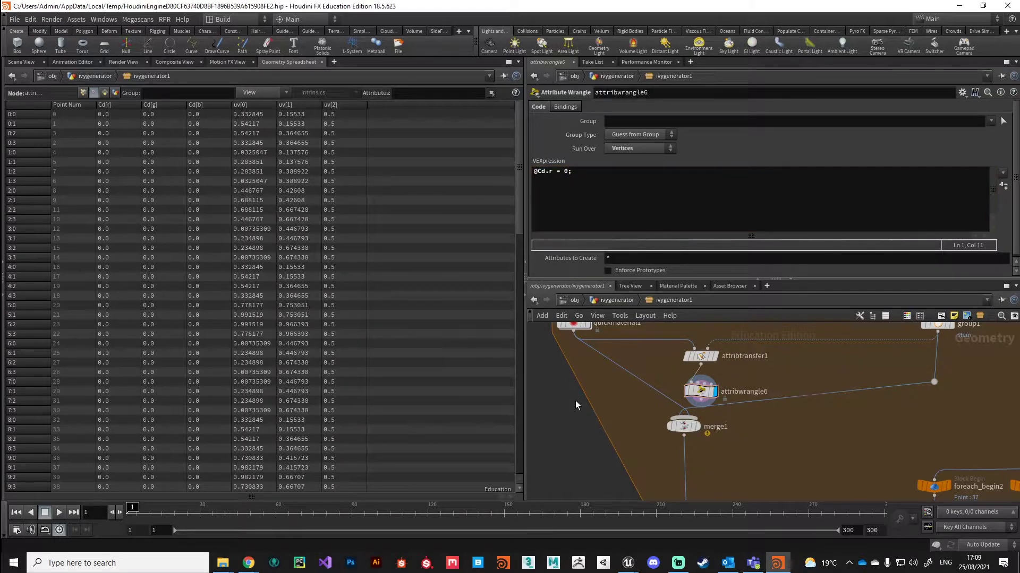
# - Sort the spreadsheet by Cd[g] and Cd[r] to verify, and move merge1 down
pyautogui.click(154, 104)
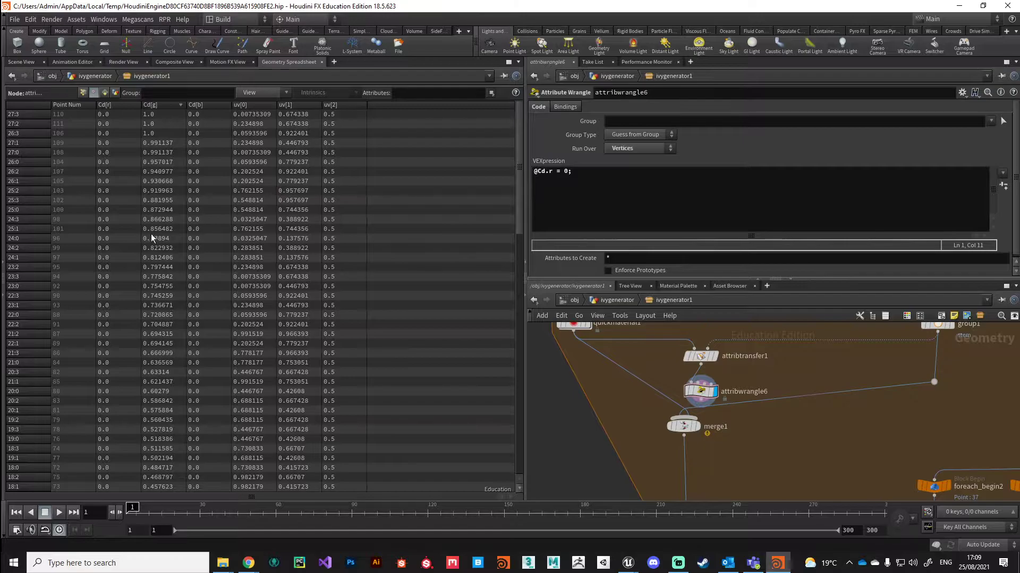
pyautogui.click(156, 105)
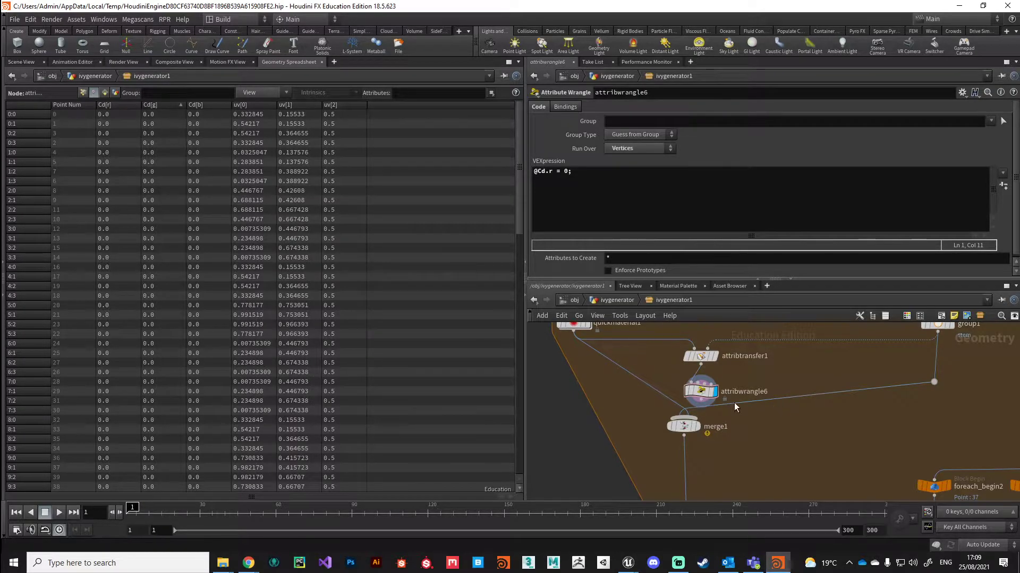
pyautogui.click(111, 106)
pyautogui.moveTo(668, 421); pyautogui.dragTo(667, 448)
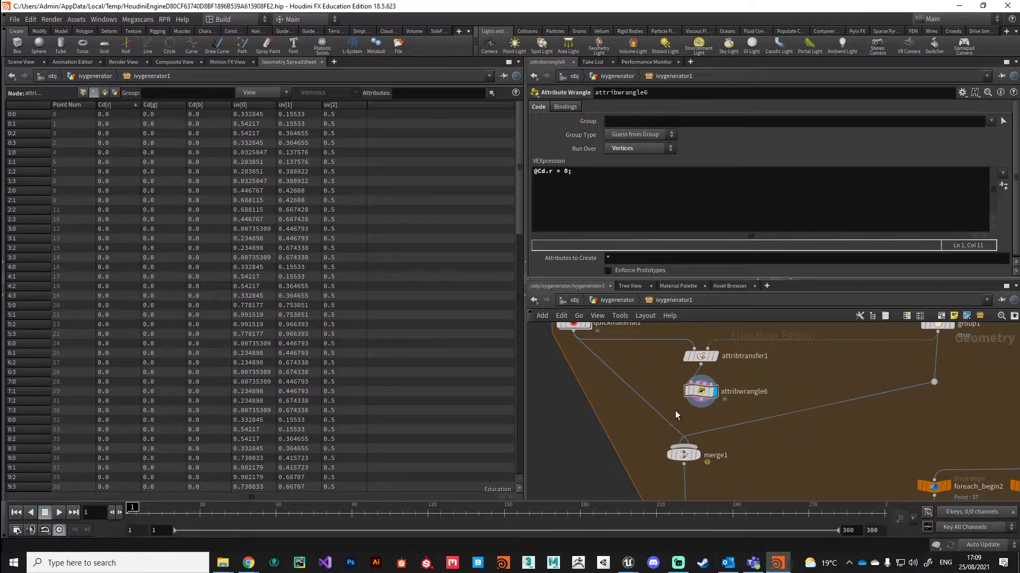
# - Wire attribwrangle6's output into merge1
pyautogui.click(701, 408)
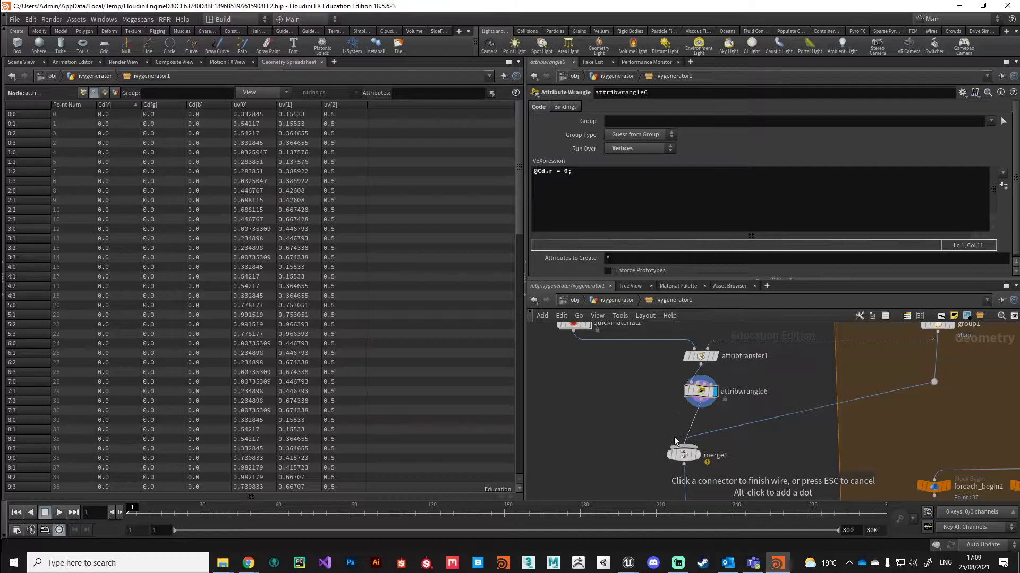
pyautogui.click(683, 453)
pyautogui.scroll(-2, 821, 457)
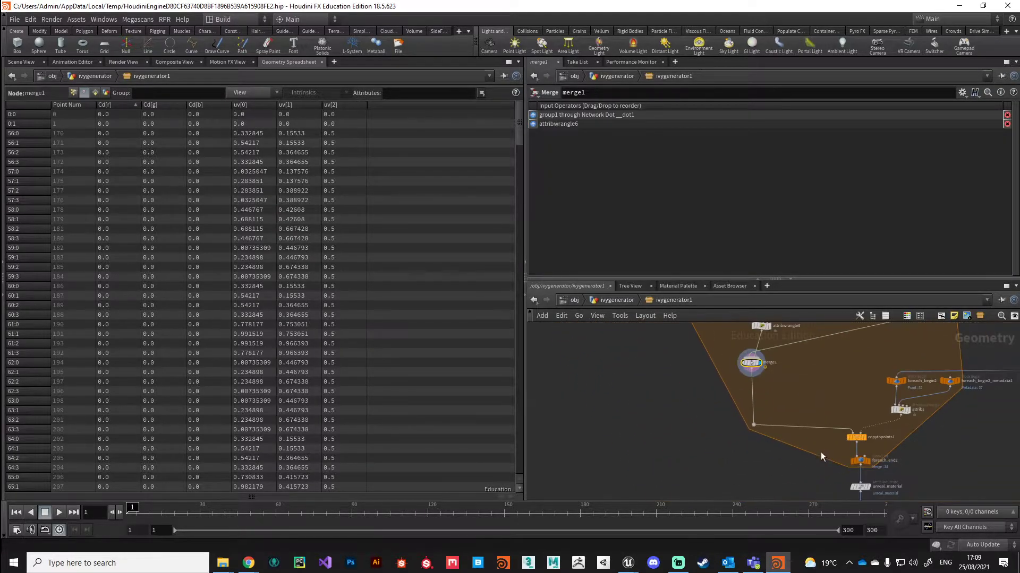
pyautogui.moveTo(821, 456); pyautogui.dragTo(805, 424, button='middle')
pyautogui.scroll(1, 814, 443)
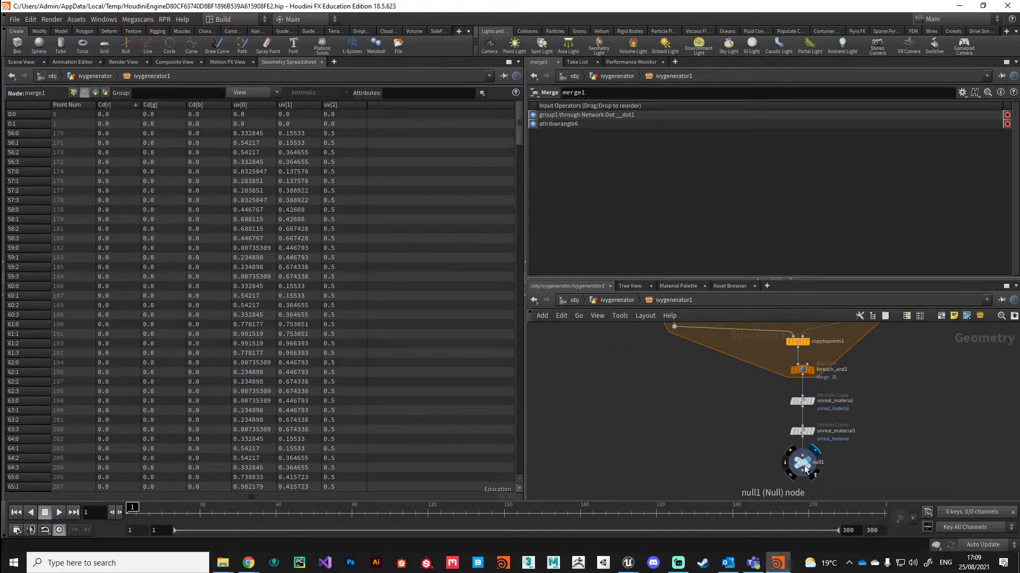
# - Select null1 and inspect the final ivy's tinted leaves in the Scene View
pyautogui.click(805, 469)
pyautogui.moveTo(688, 432); pyautogui.dragTo(691, 459, button='middle')
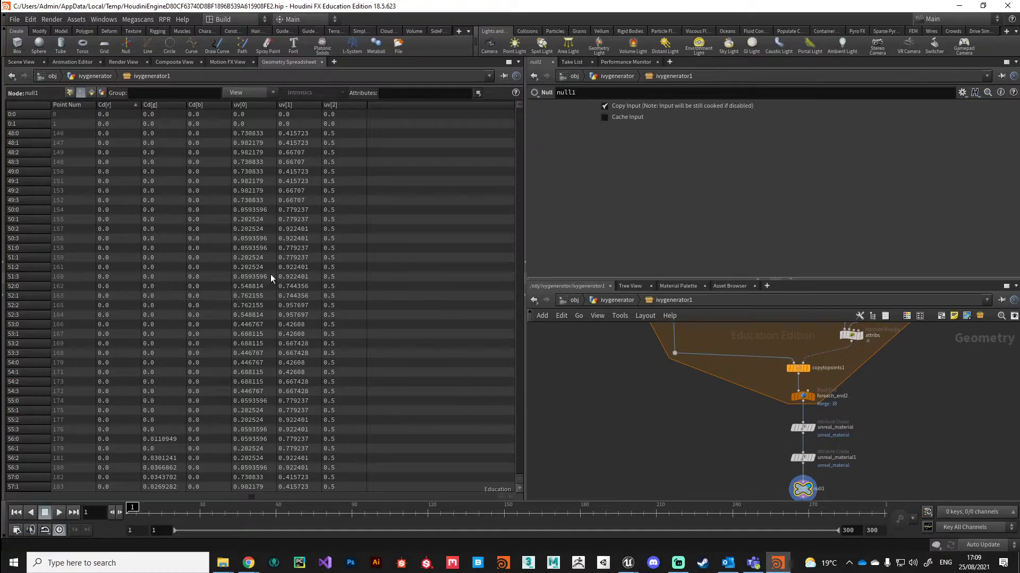
pyautogui.click(24, 63)
pyautogui.moveTo(374, 324); pyautogui.dragTo(365, 330)
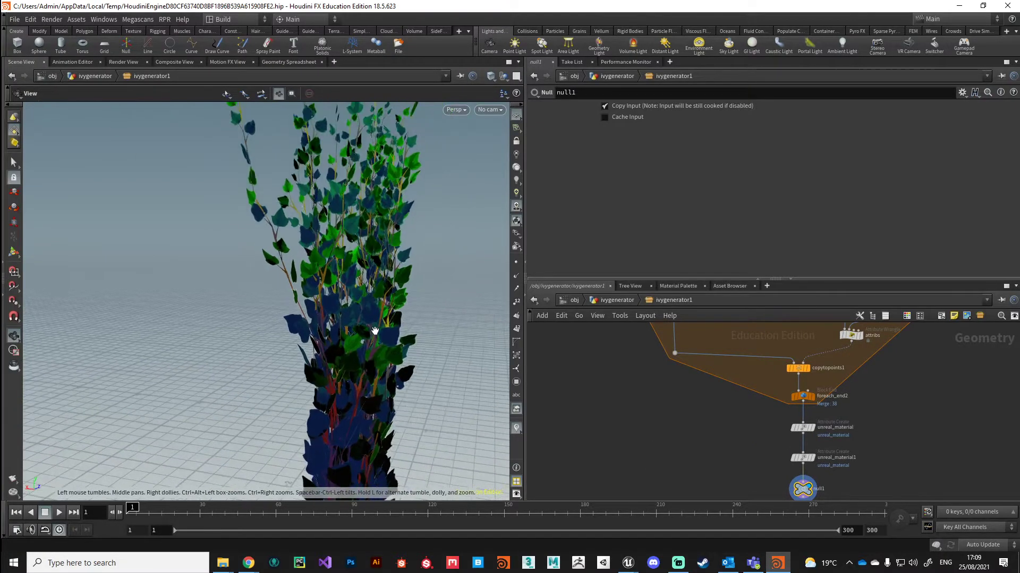
pyautogui.scroll(3, 375, 325)
pyautogui.scroll(-4, 375, 325)
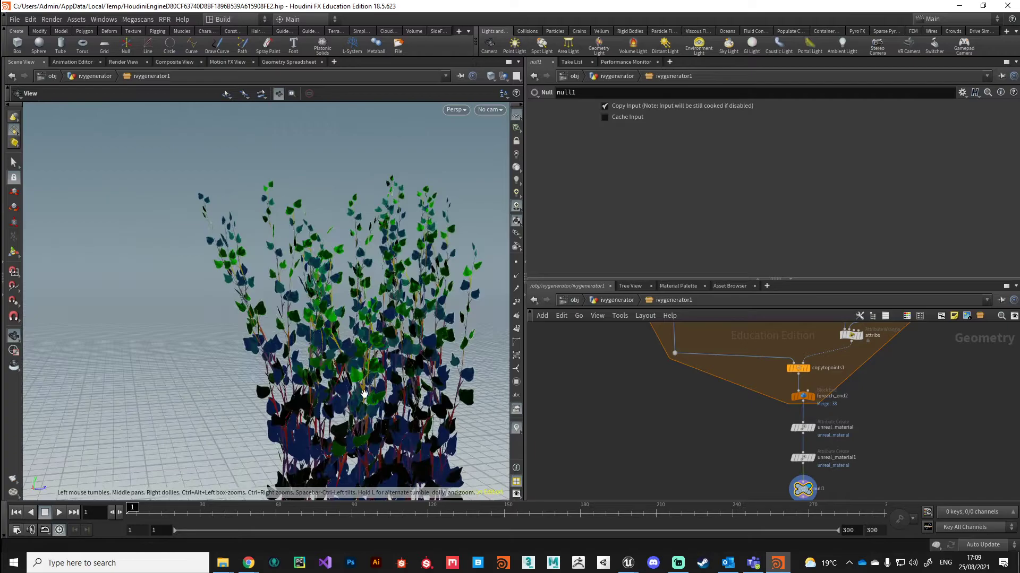
pyautogui.scroll(-3, 670, 445)
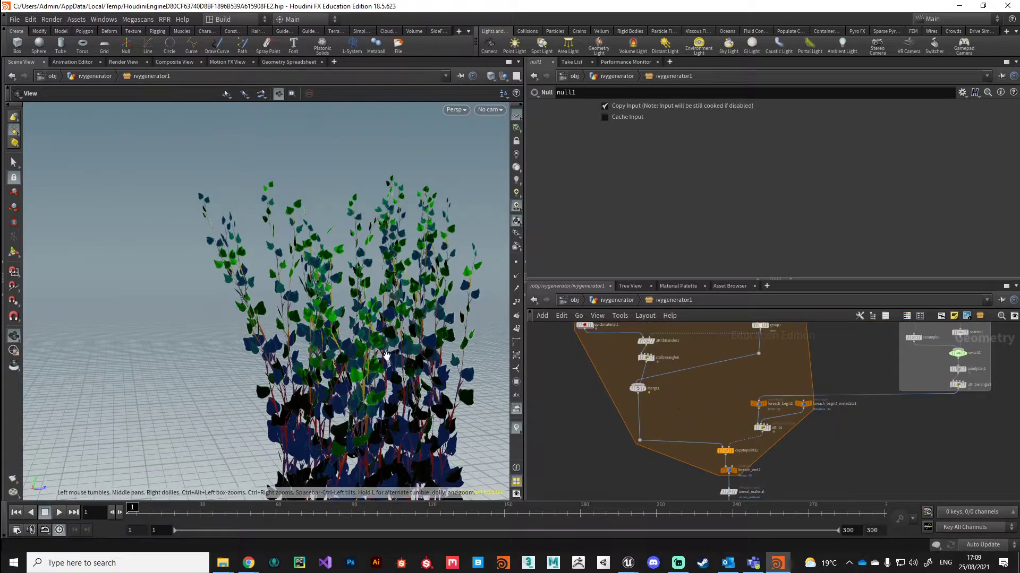
pyautogui.scroll(3, 342, 314)
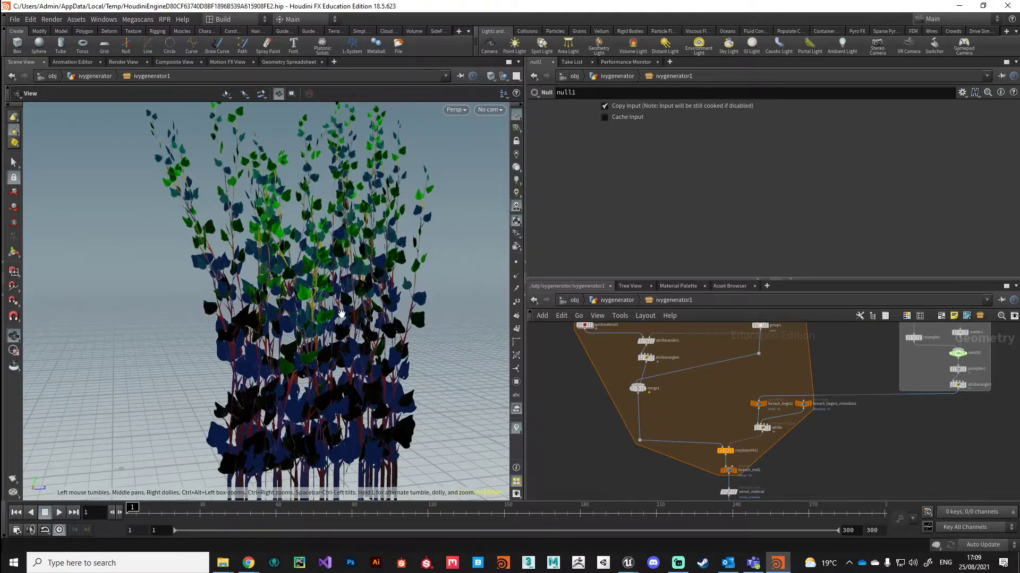
# - In ivygenerator1's floating parameters, set Colour Blend end to 0 and Wind Ramp's first point ~0.19
pyautogui.rightClick(672, 303)
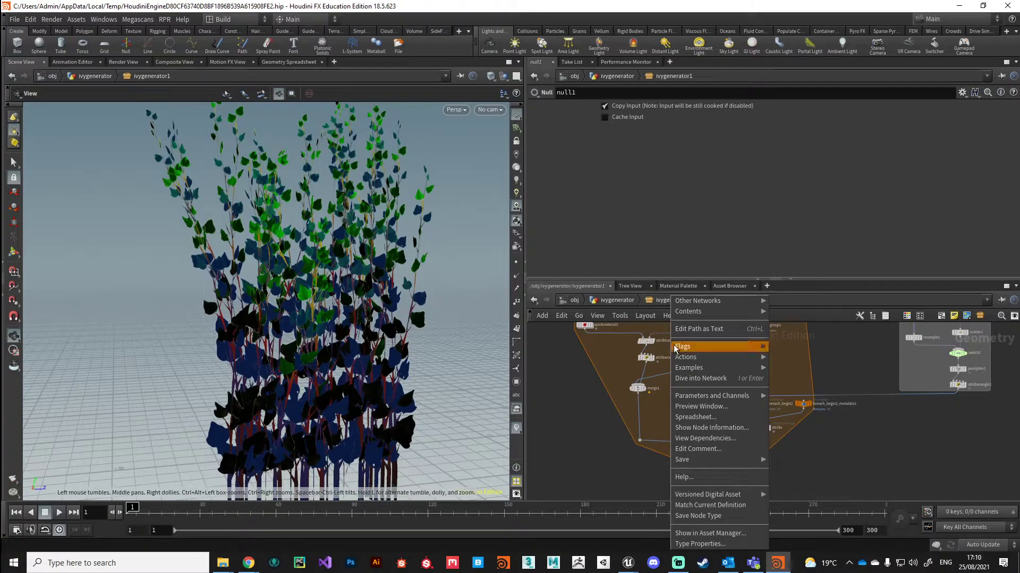
pyautogui.moveTo(733, 396)
pyautogui.click(787, 396)
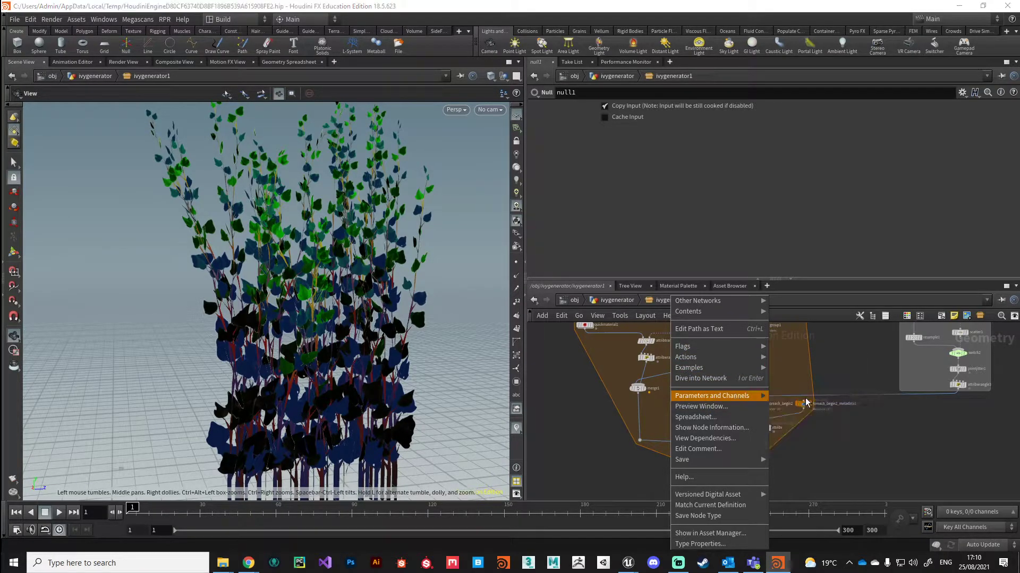
pyautogui.moveTo(798, 169); pyautogui.dragTo(700, 133)
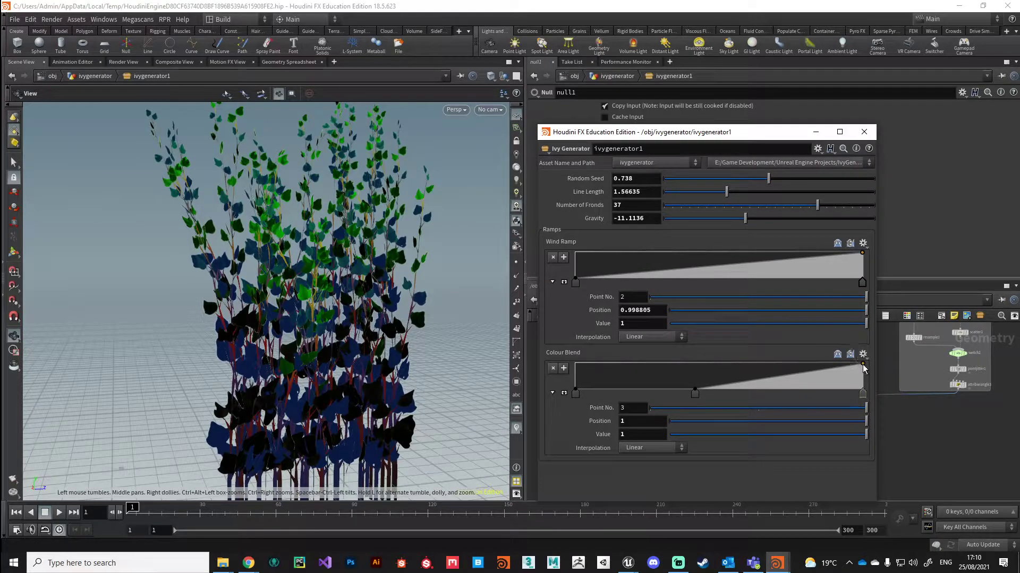
pyautogui.moveTo(864, 377); pyautogui.dragTo(867, 399)
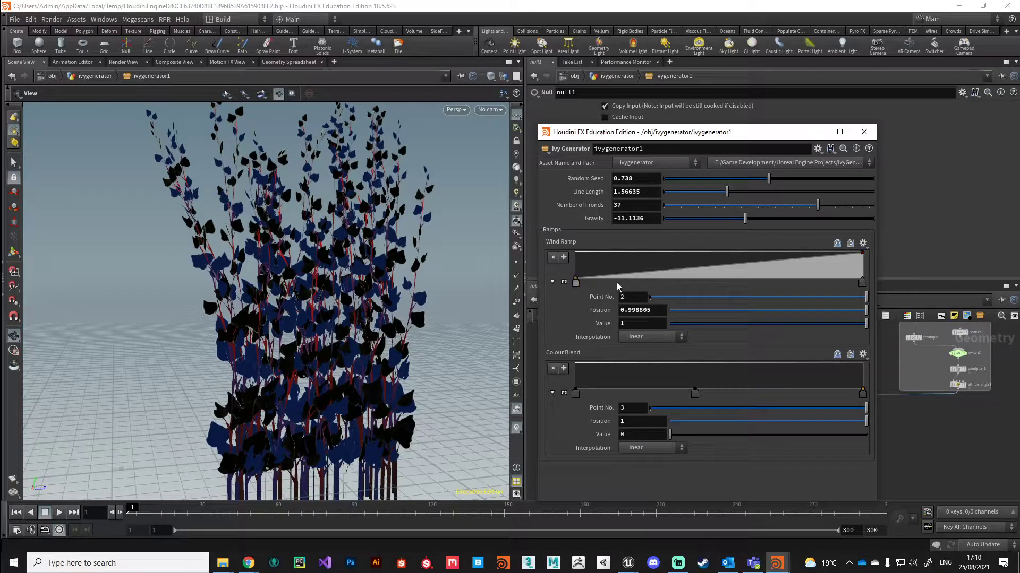
pyautogui.moveTo(617, 283); pyautogui.dragTo(569, 289)
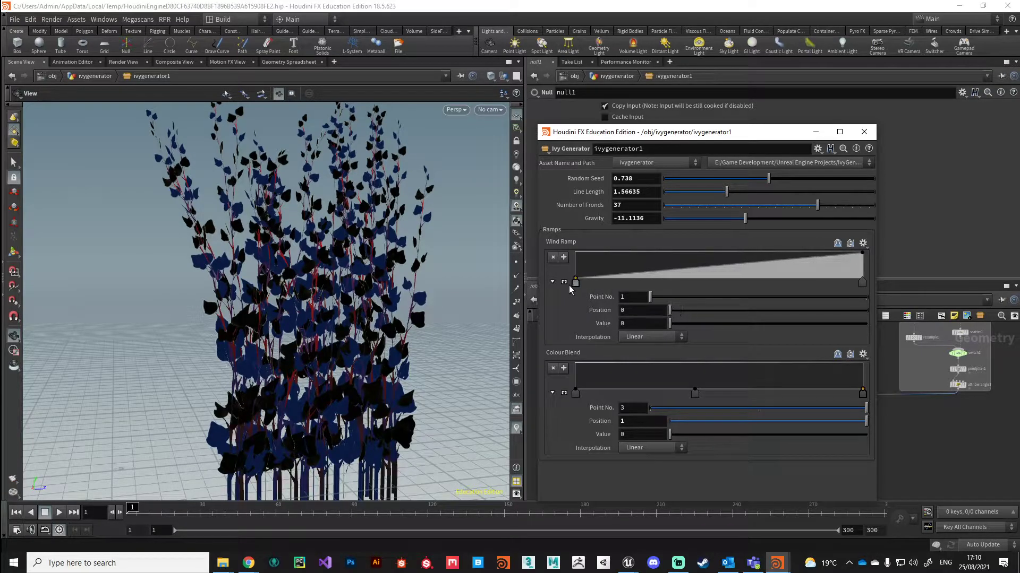
pyautogui.click(864, 132)
pyautogui.scroll(5, 676, 361)
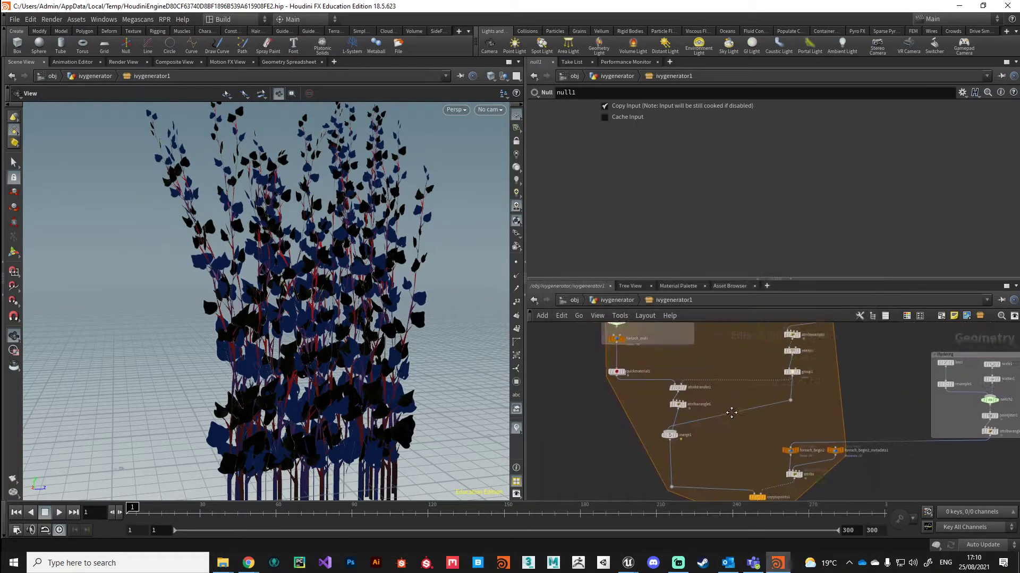
pyautogui.click(676, 360)
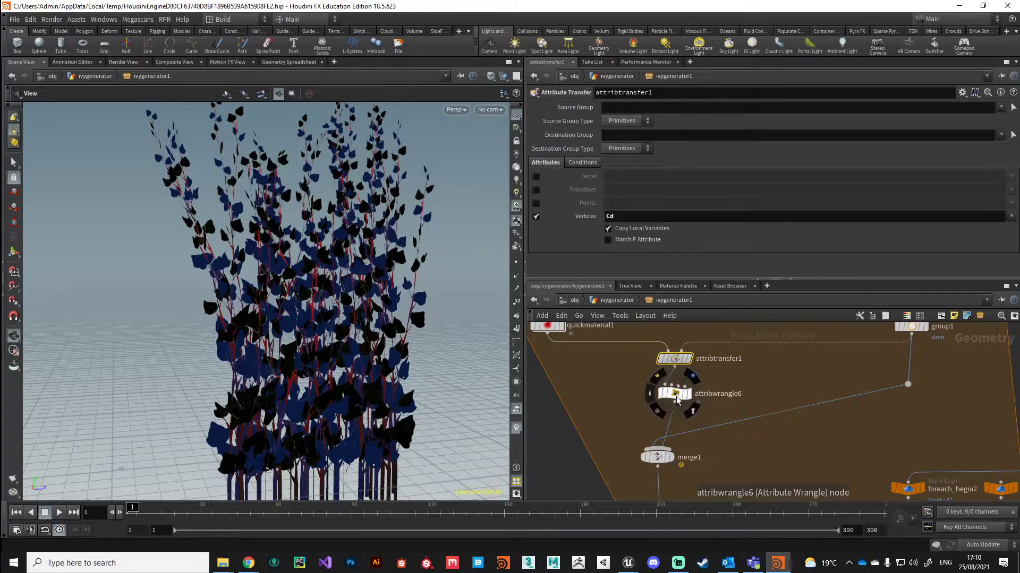
pyautogui.click(674, 393)
pyautogui.click(551, 173)
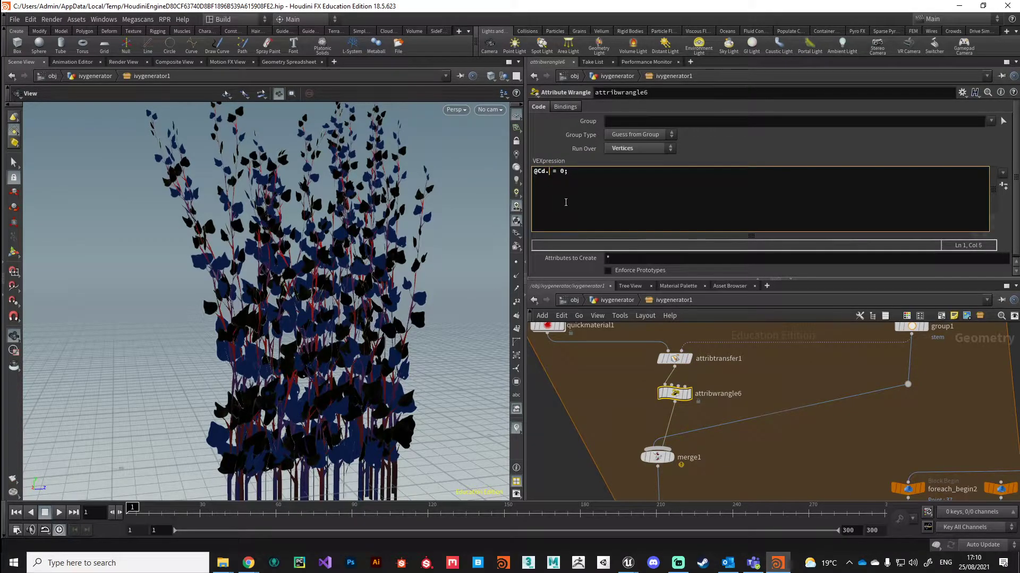
# - Inspect attribwrangle5's colour code and ramps in the network
pyautogui.moveTo(774, 371); pyautogui.dragTo(721, 397, button='middle')
pyautogui.moveTo(821, 317); pyautogui.dragTo(811, 389, button='middle')
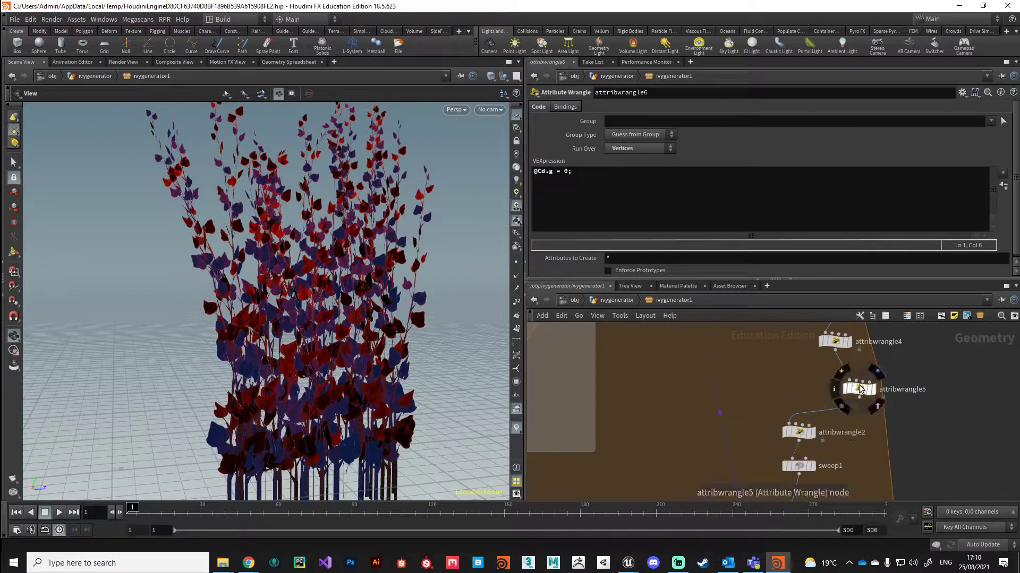
pyautogui.click(858, 388)
pyautogui.scroll(5, 663, 251)
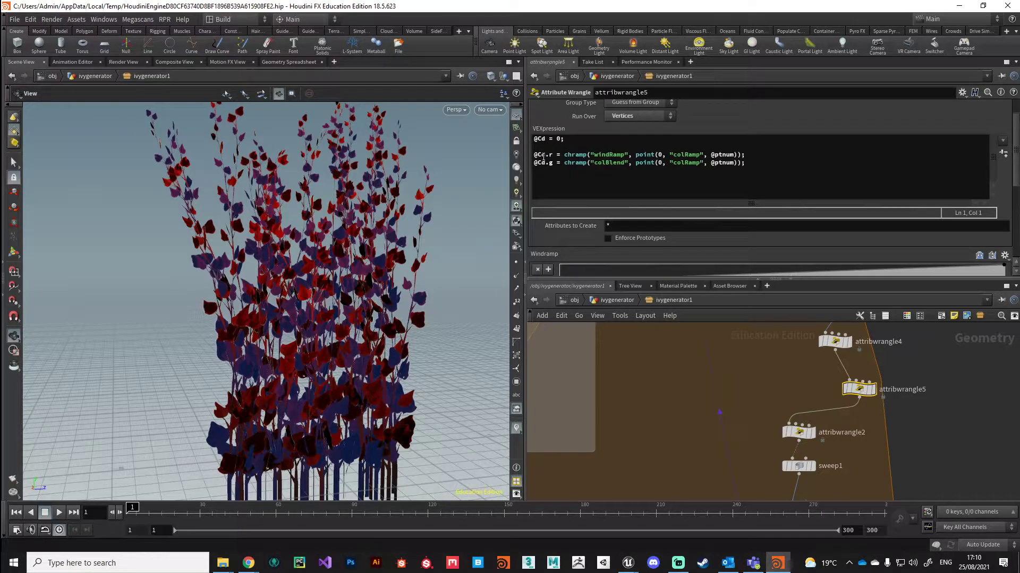
pyautogui.scroll(-2, 639, 411)
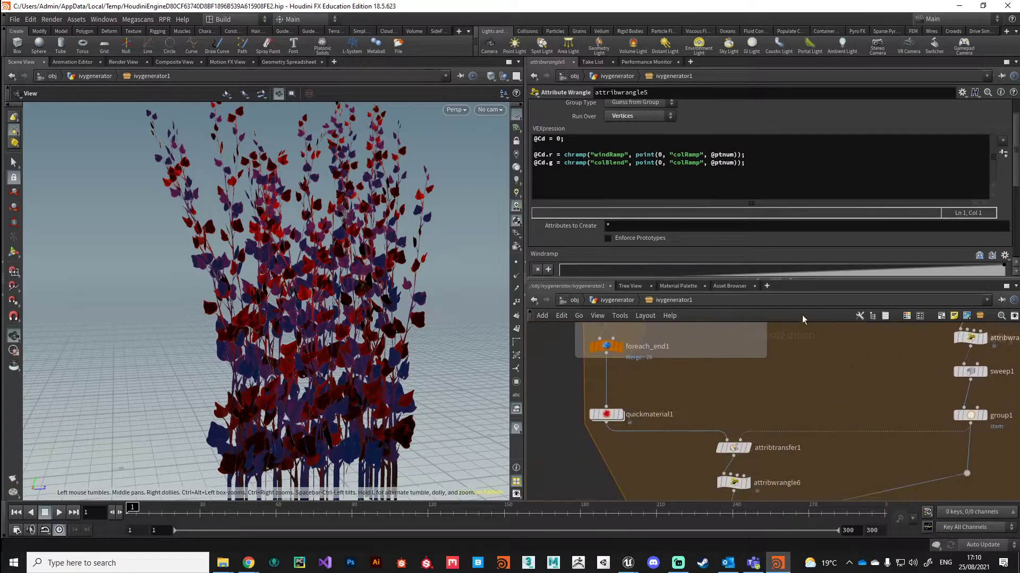
pyautogui.moveTo(691, 417); pyautogui.dragTo(680, 361, button='middle')
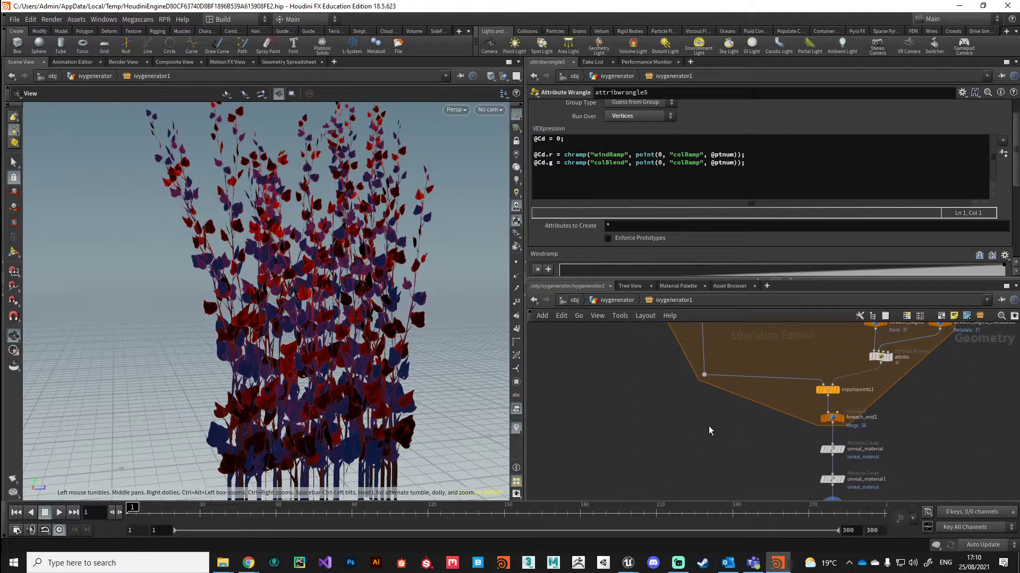
# - Open the ivygenerator1 parameters in a floating window from the path bar
pyautogui.rightClick(679, 301)
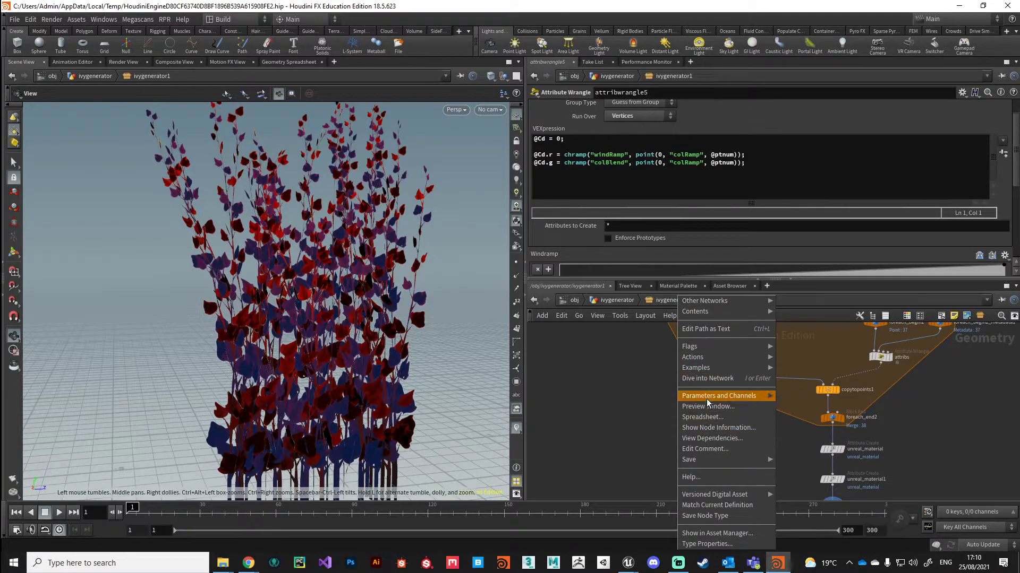
pyautogui.click(810, 394)
pyautogui.rightClick(673, 304)
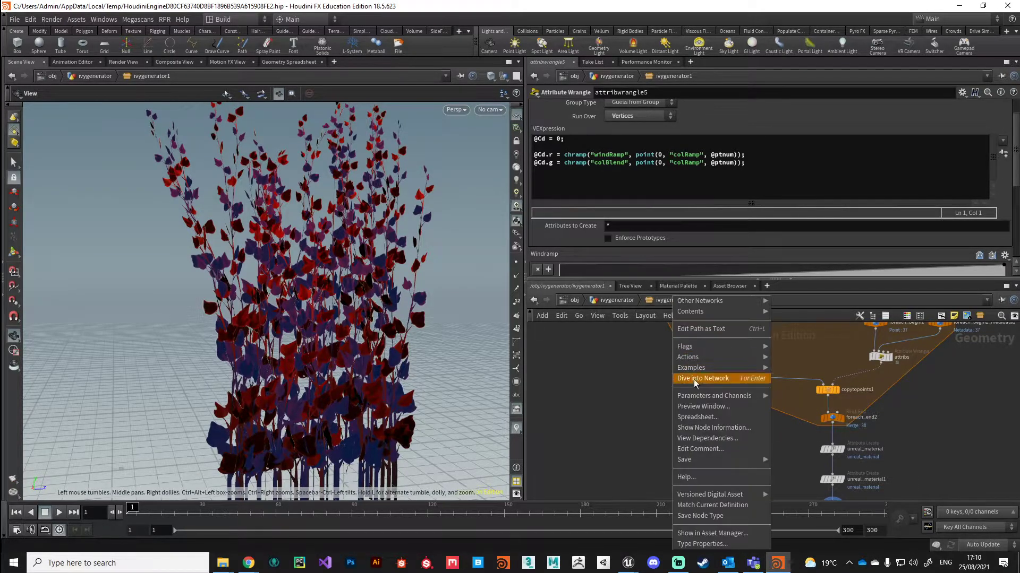
pyautogui.click(807, 399)
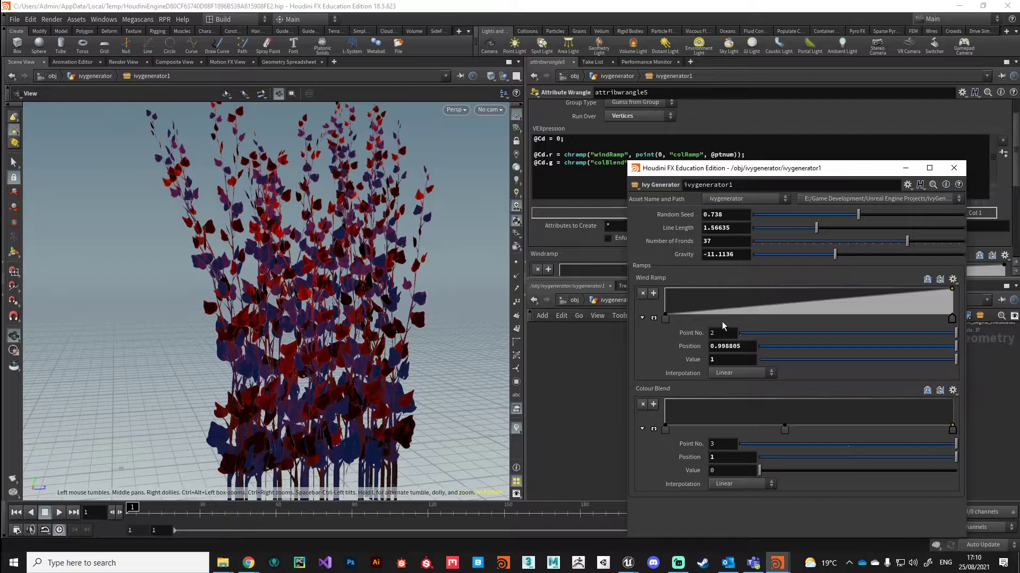
# - Move the Wind Ramp's first key to about 0.40, checking the red leaf colours in the viewport
pyautogui.moveTo(706, 320); pyautogui.dragTo(786, 317)
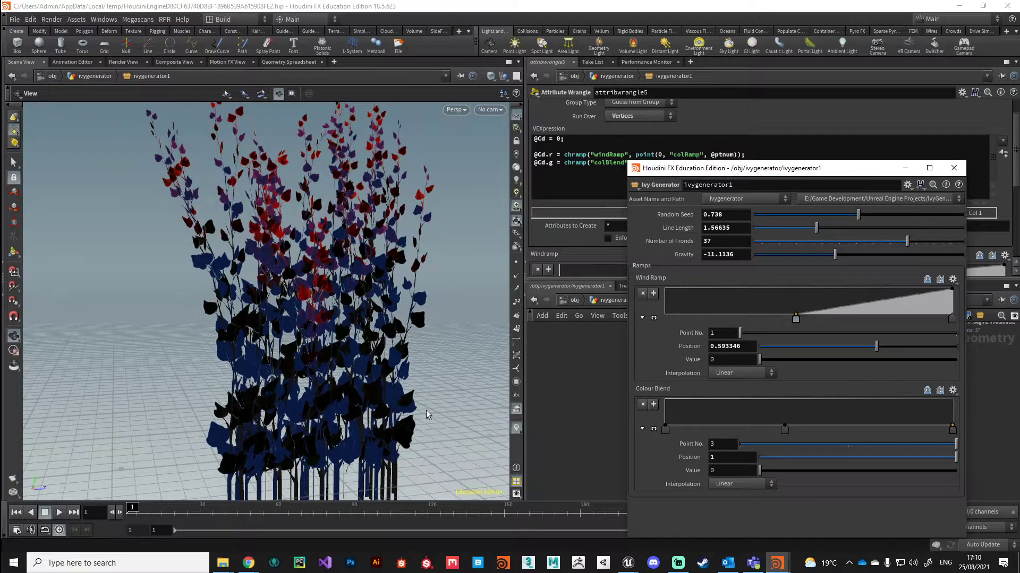
pyautogui.moveTo(287, 371); pyautogui.dragTo(292, 334)
pyautogui.scroll(2, 283, 320)
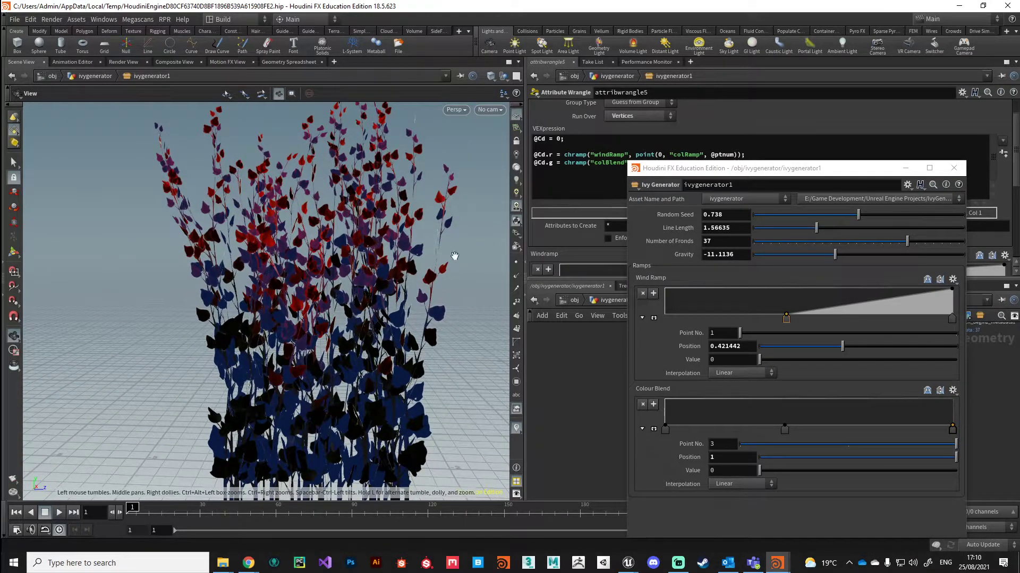
pyautogui.moveTo(409, 340); pyautogui.dragTo(385, 324)
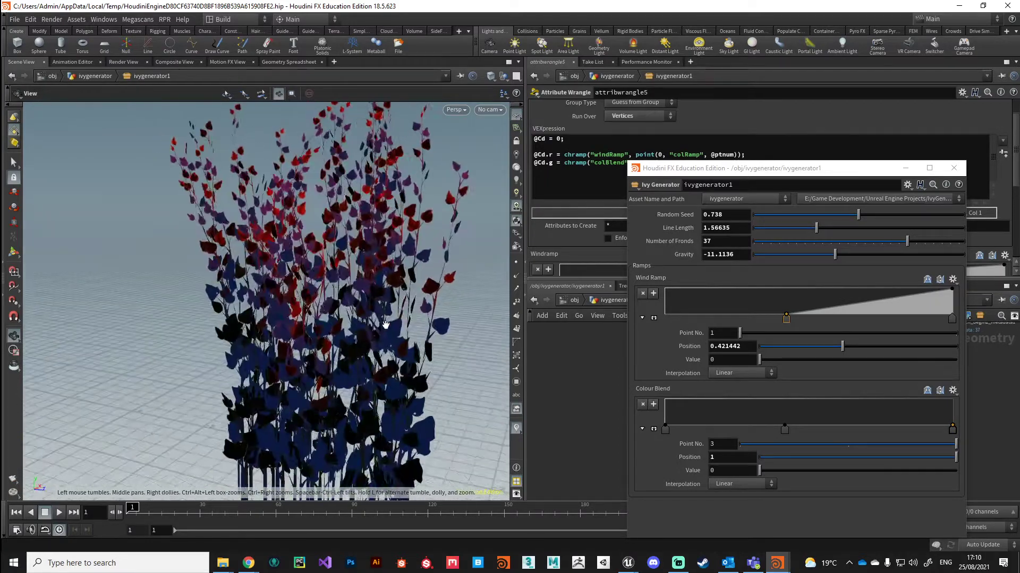
pyautogui.moveTo(786, 317); pyautogui.dragTo(656, 323)
pyautogui.moveTo(746, 320); pyautogui.dragTo(780, 318)
# - Close the floating window, save the Ivy Generator asset, and bring Unreal Editor forward
pyautogui.click(954, 168)
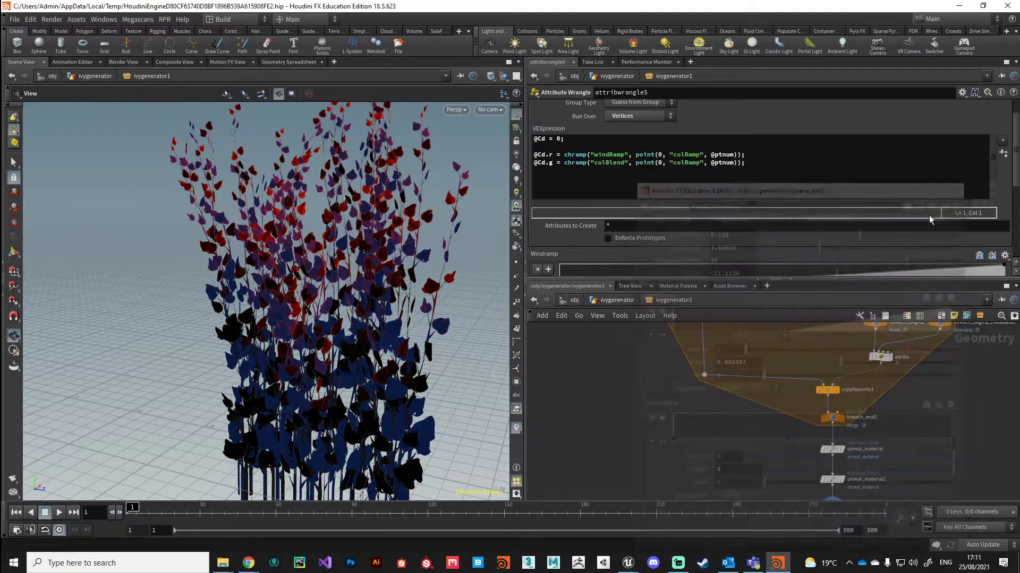
pyautogui.click(796, 402)
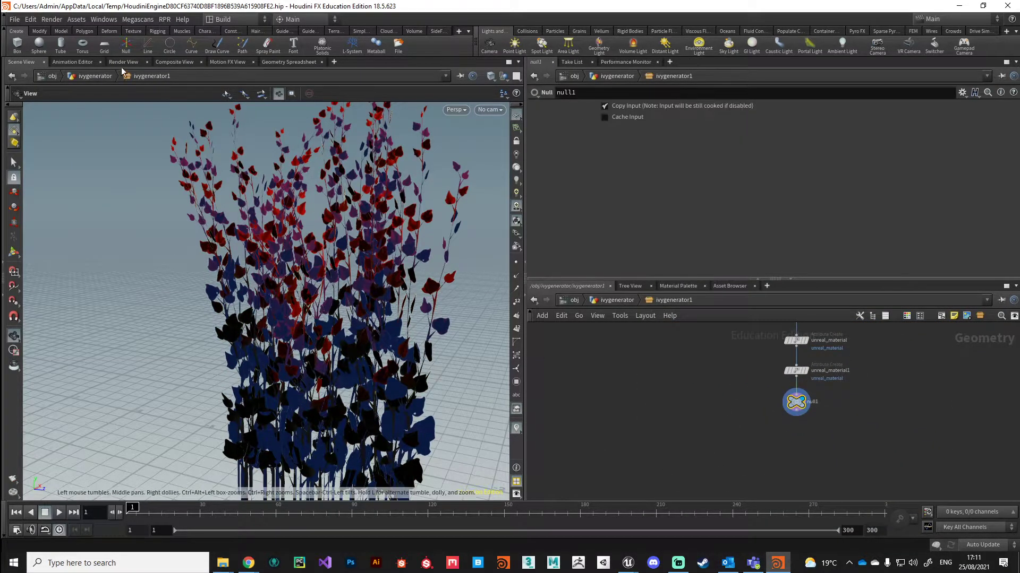
pyautogui.click(76, 19)
pyautogui.moveTo(83, 72)
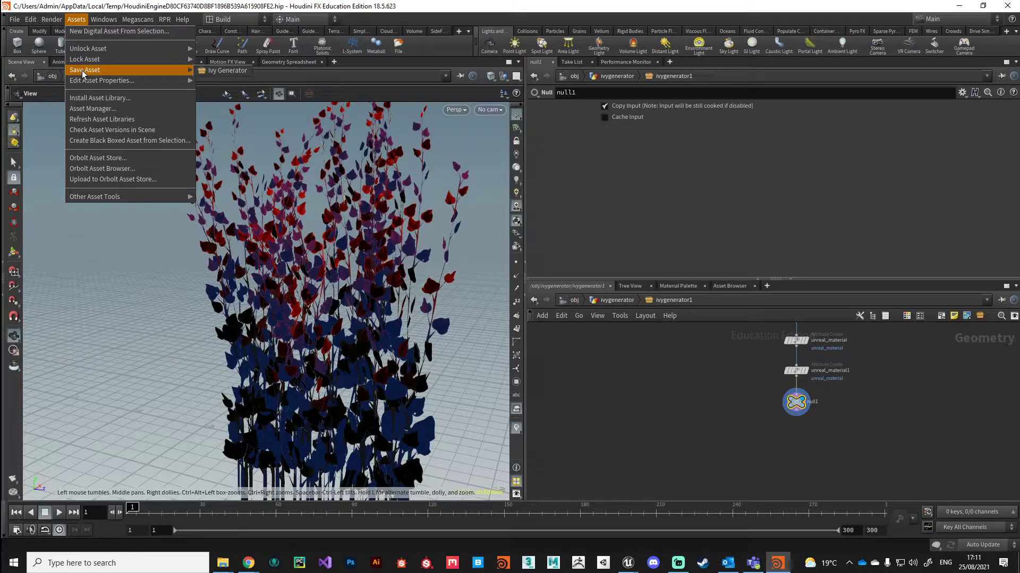
pyautogui.click(217, 71)
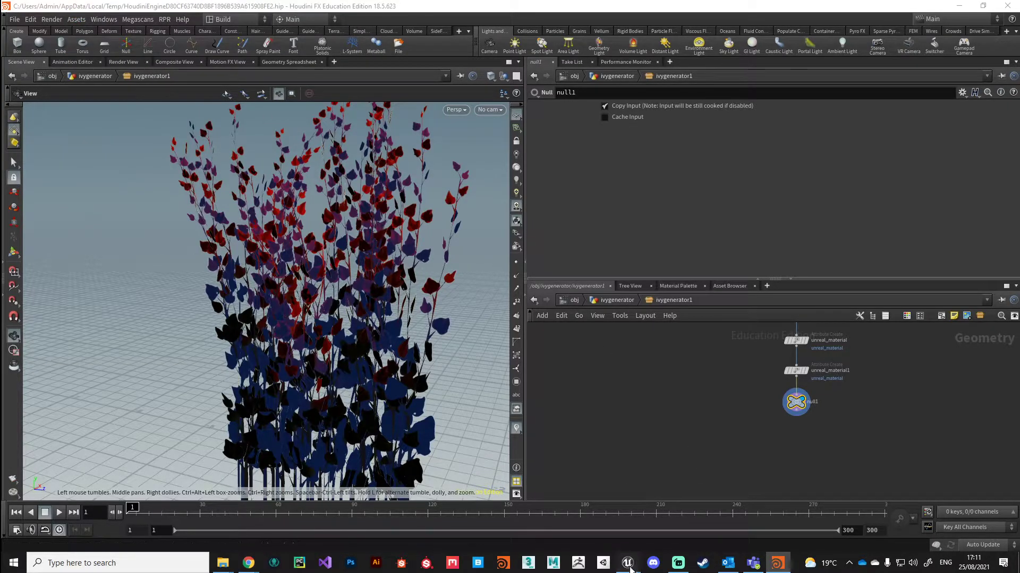
pyautogui.moveTo(629, 567)
pyautogui.click(521, 517)
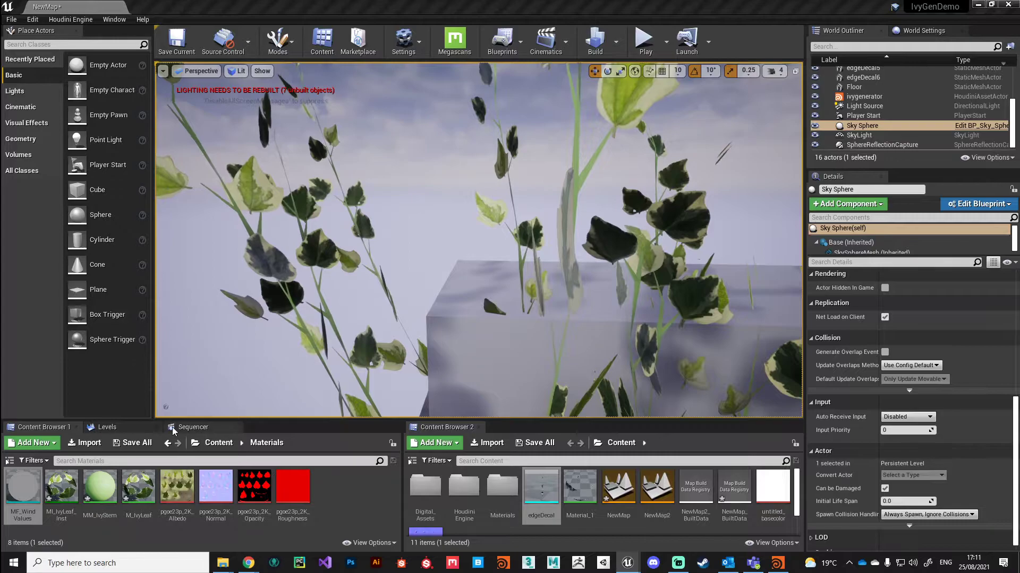
# - Rebuild all instances of ivygenerator from Content > Digital_Assets and view the updated ivy
pyautogui.click(219, 443)
pyautogui.doubleClick(29, 488)
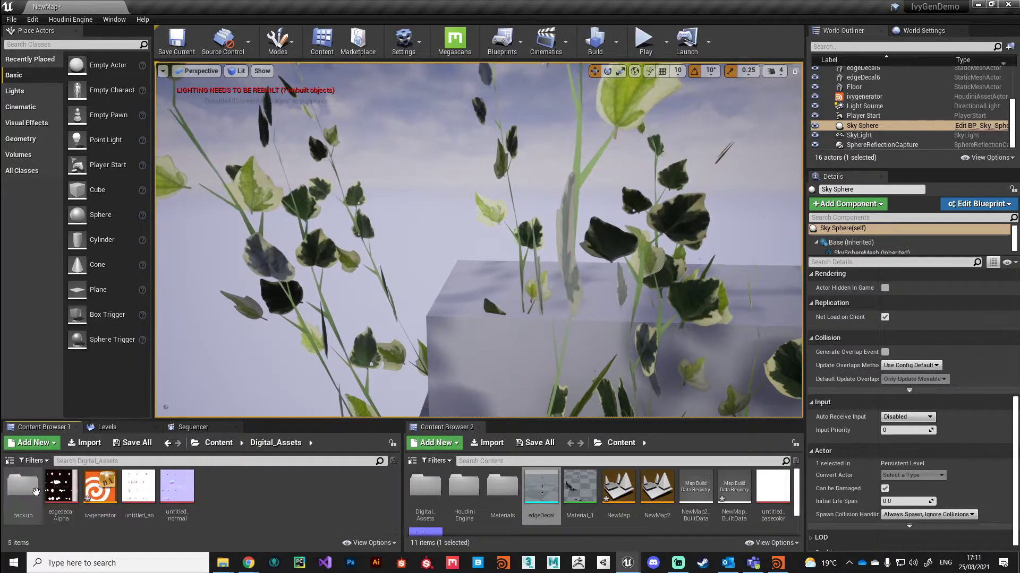
pyautogui.rightClick(104, 488)
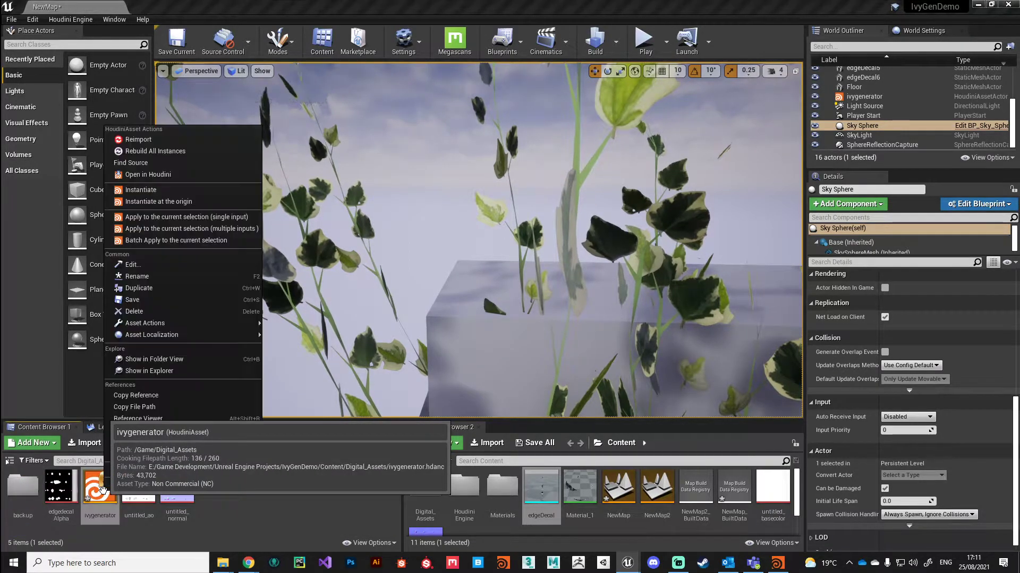
pyautogui.click(157, 152)
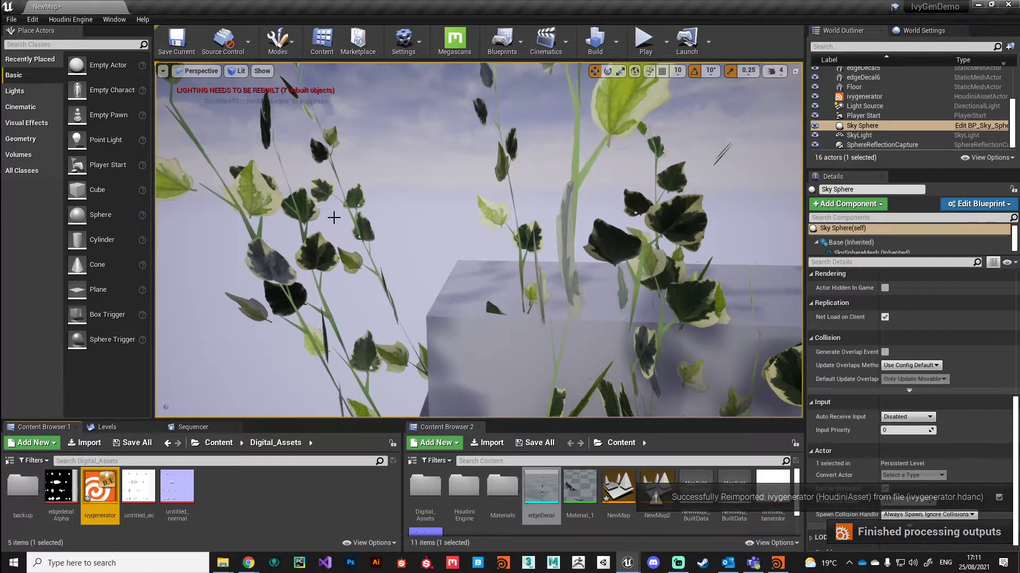
pyautogui.scroll(5, 489, 264)
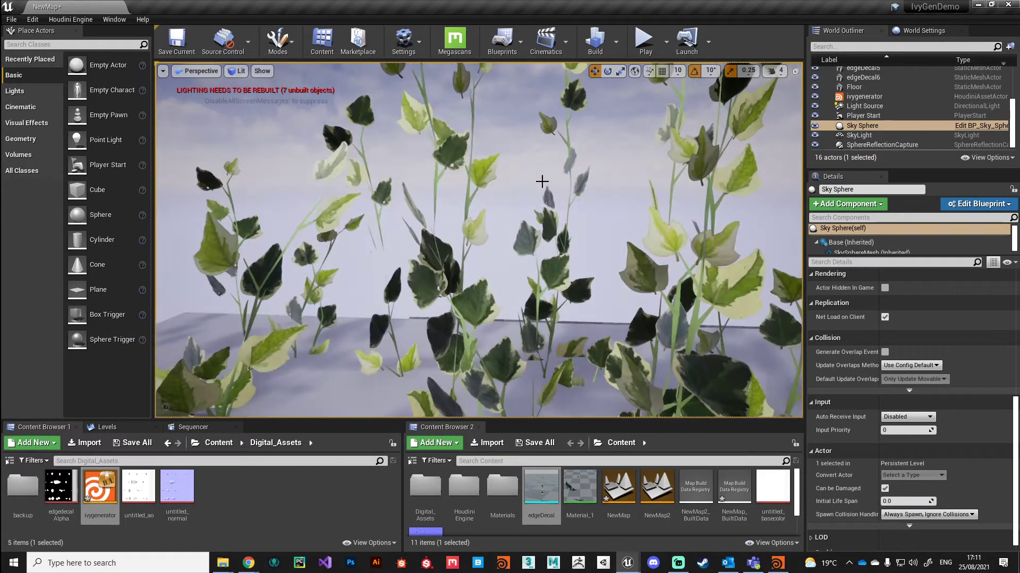
pyautogui.moveTo(541, 178)
pyautogui.mouseDown(button='right')
pyautogui.moveTo(541, 133)
pyautogui.moveTo(537, 173)
pyautogui.mouseUp(button='right')
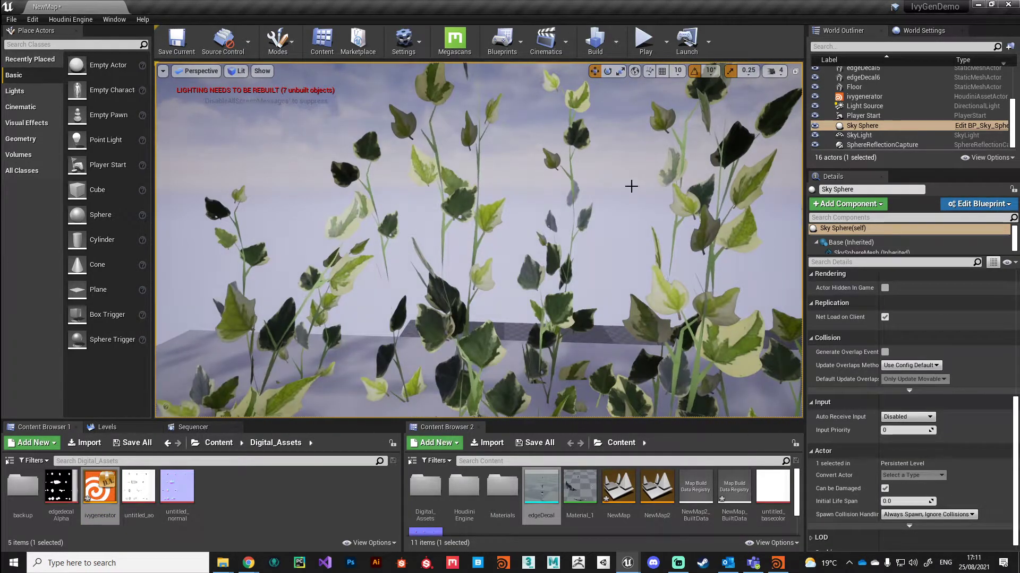
# - In M_IvyLeaf, connect Vertex Color's R pin to both SimpleGrassWind Multiply A inputs
pyautogui.hotkey('alt', 'Tab')
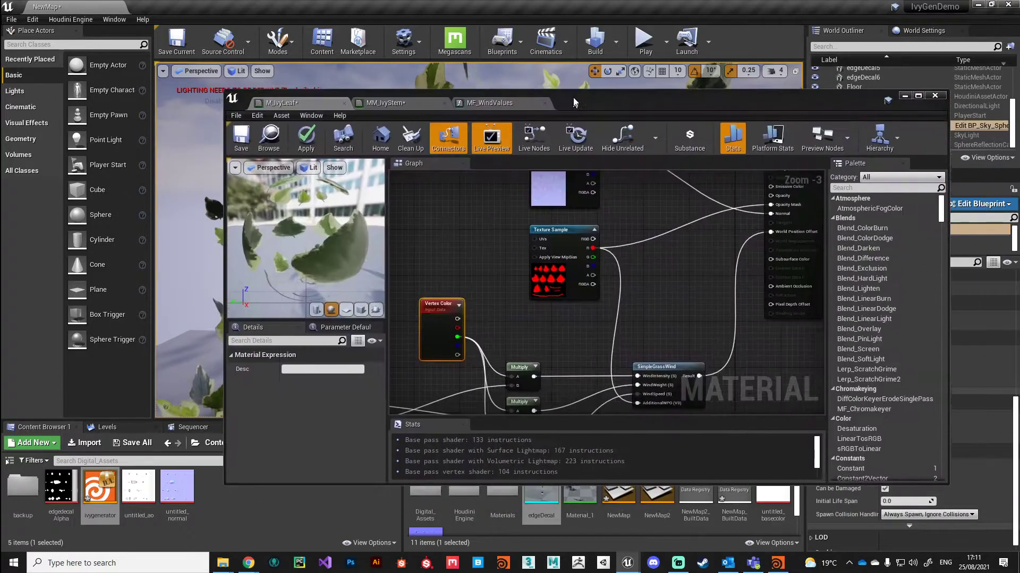
pyautogui.moveTo(459, 346); pyautogui.dragTo(502, 291, button='right')
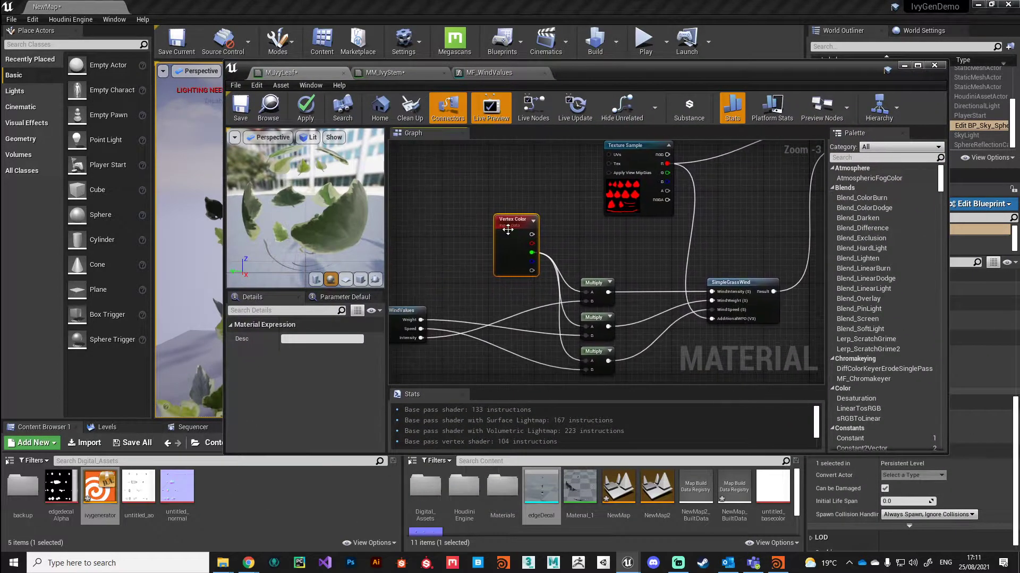
pyautogui.scroll(2, 549, 211)
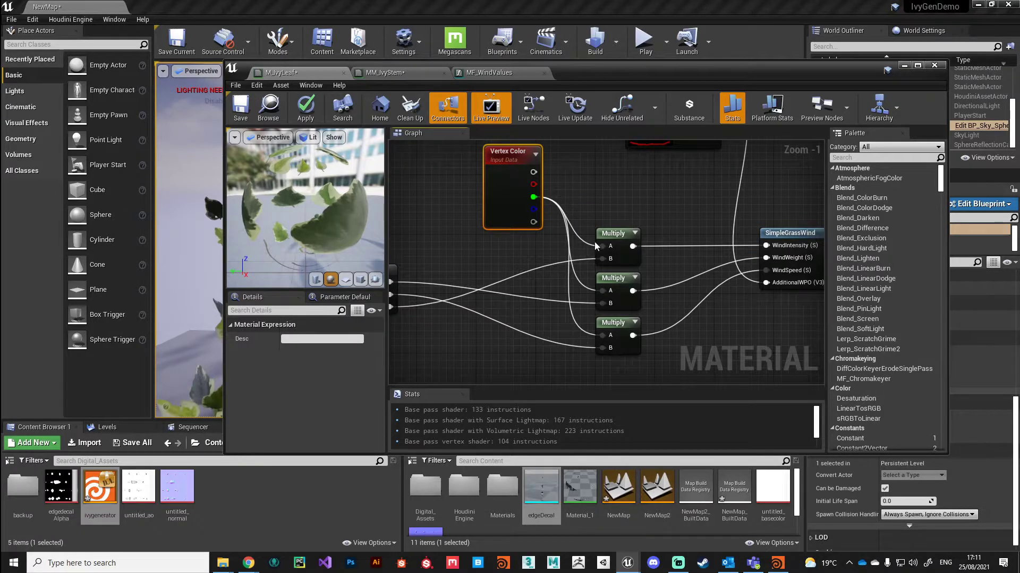
pyautogui.moveTo(533, 184); pyautogui.dragTo(604, 247)
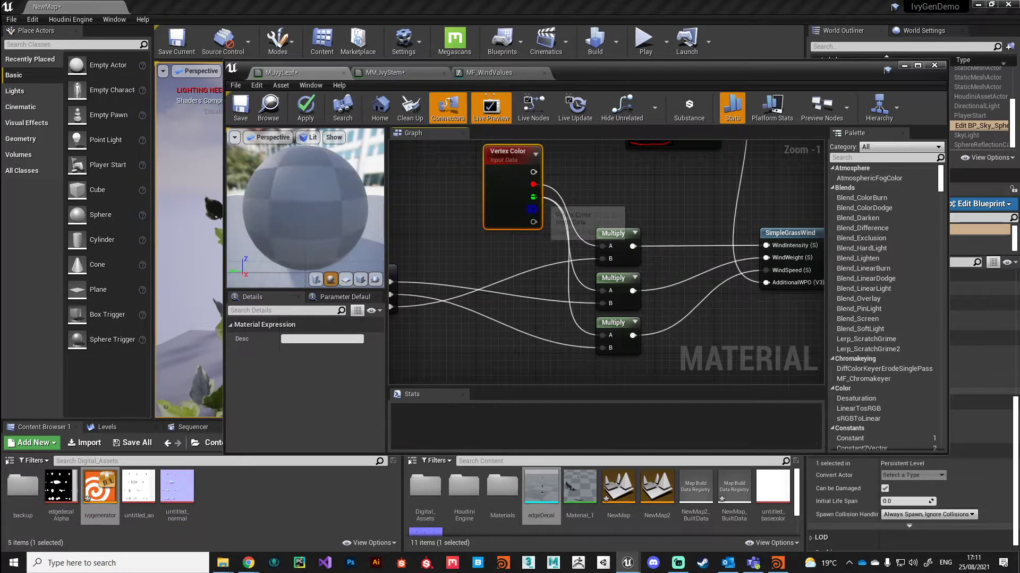
pyautogui.moveTo(536, 186); pyautogui.dragTo(603, 336)
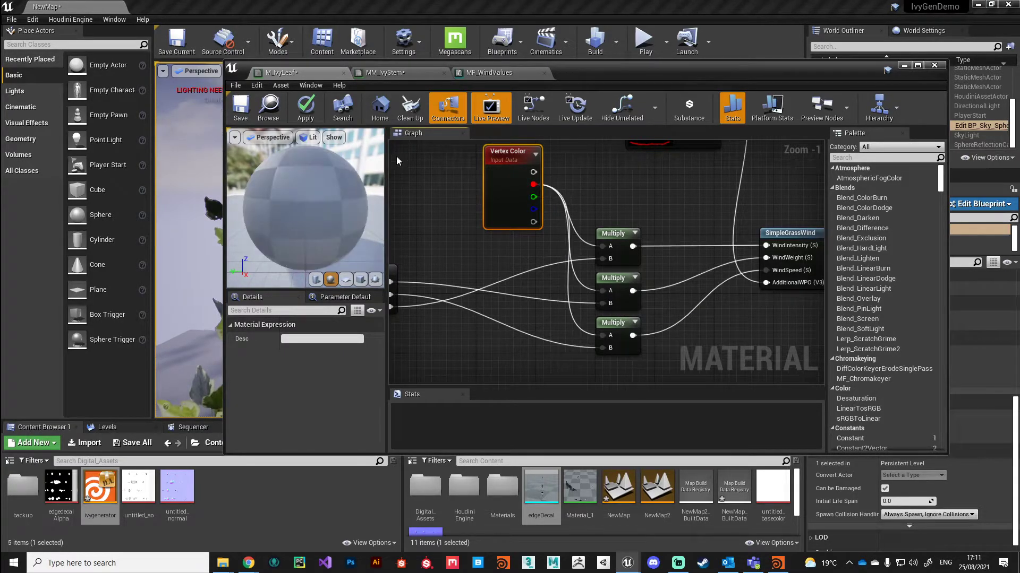
# - Apply and save the M_IvyLeaf material, then move its editor aside to show the level
pyautogui.click(306, 107)
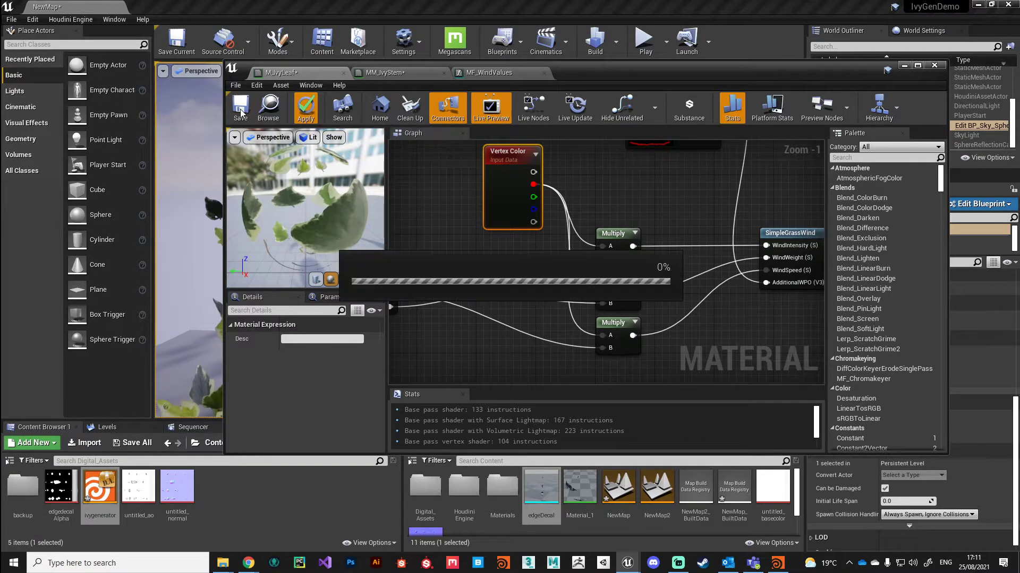
pyautogui.click(240, 113)
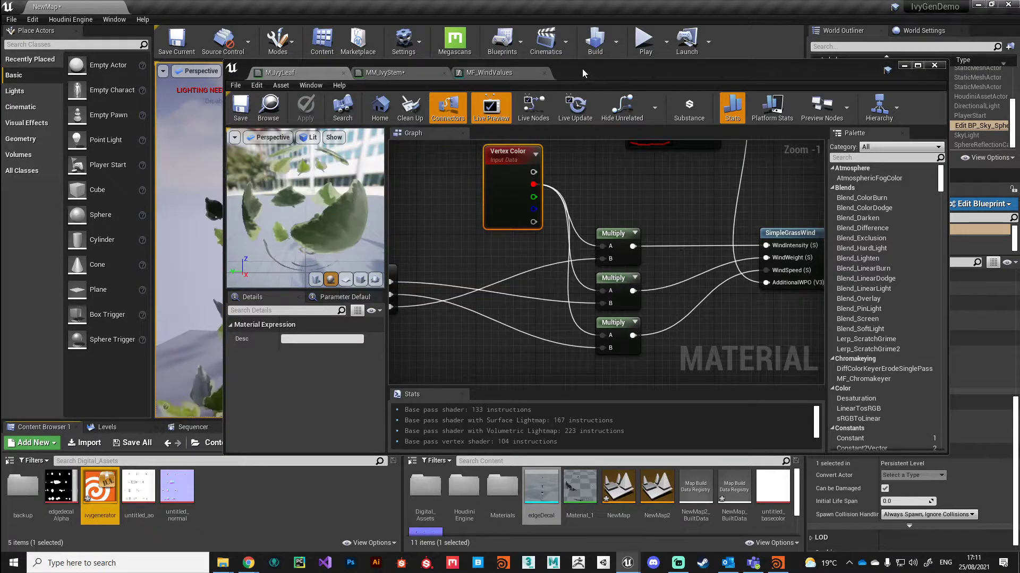
pyautogui.moveTo(582, 68); pyautogui.dragTo(913, 539)
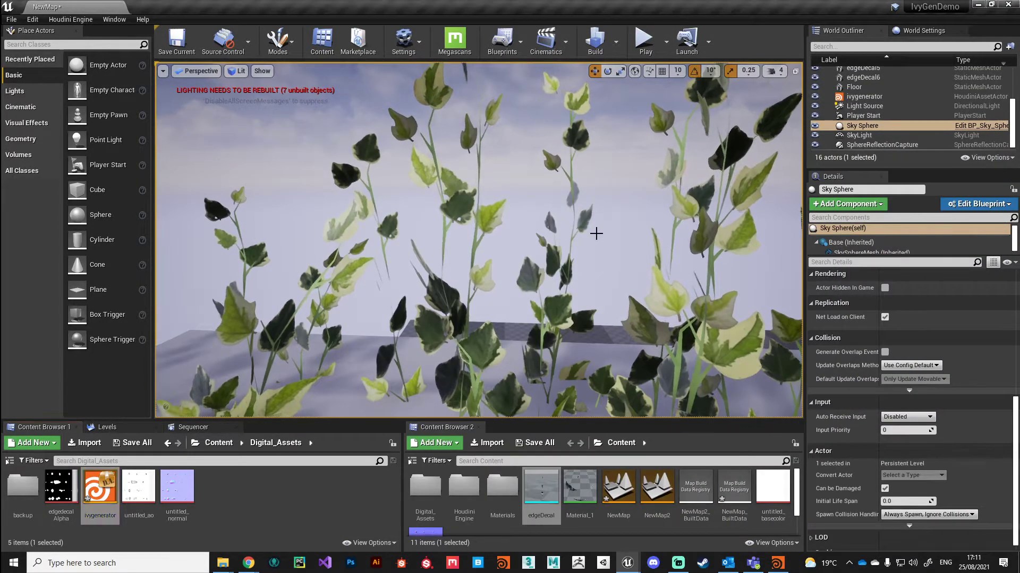
pyautogui.scroll(-5, 586, 280)
pyautogui.scroll(8, 471, 322)
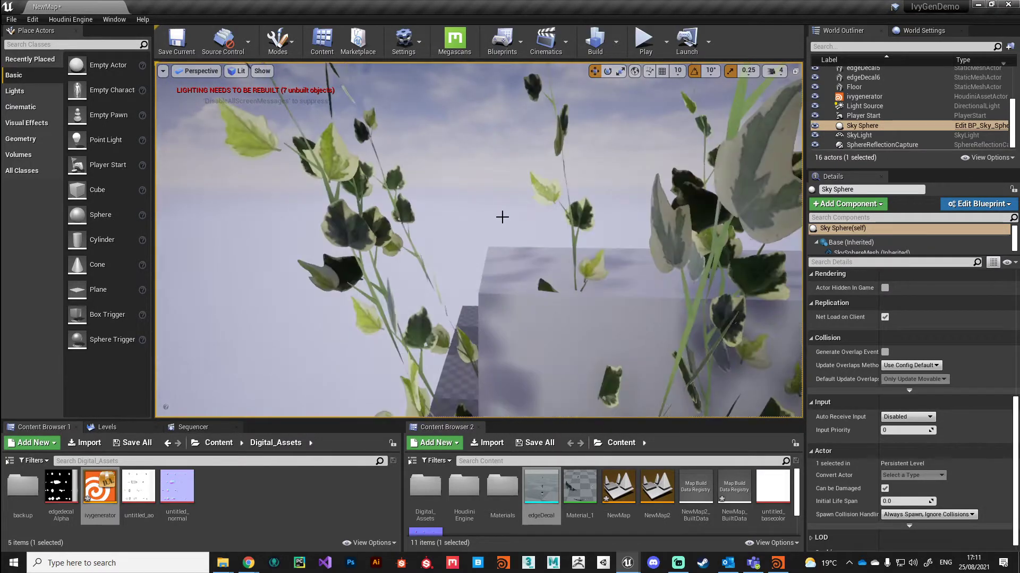
pyautogui.moveTo(501, 216); pyautogui.dragTo(501, 216, button='right')
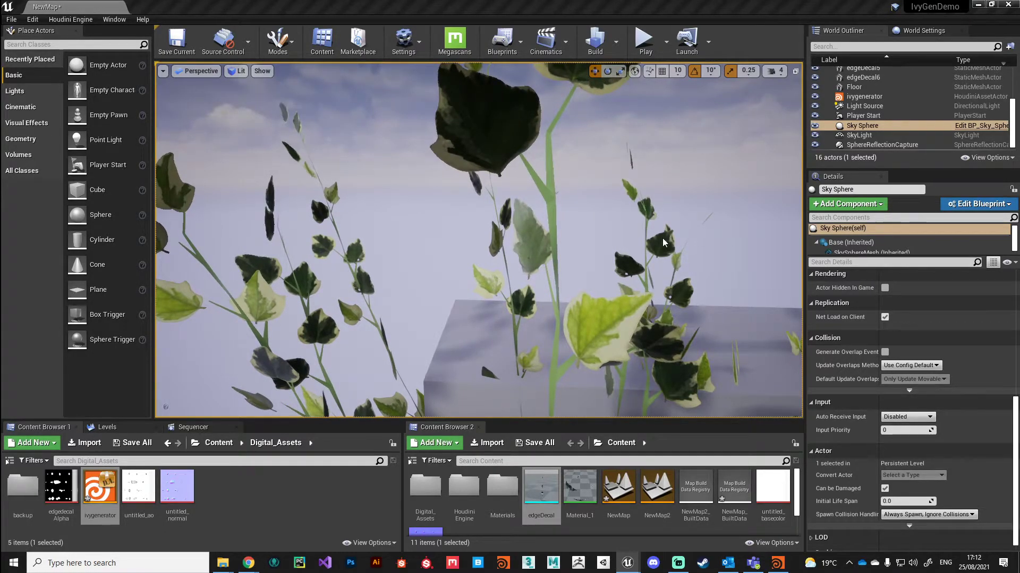
pyautogui.scroll(-10, 568, 250)
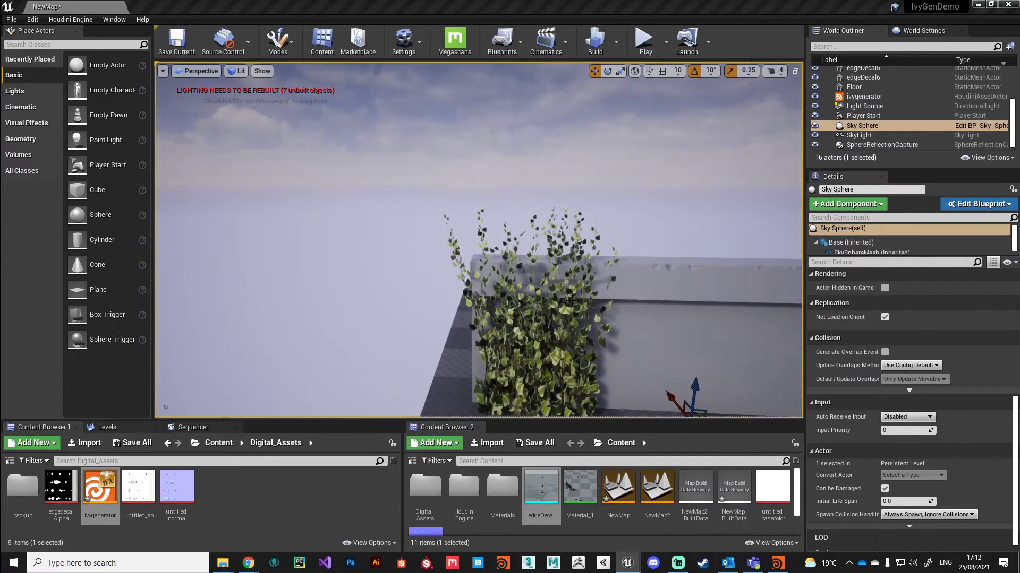
pyautogui.scroll(8, 571, 300)
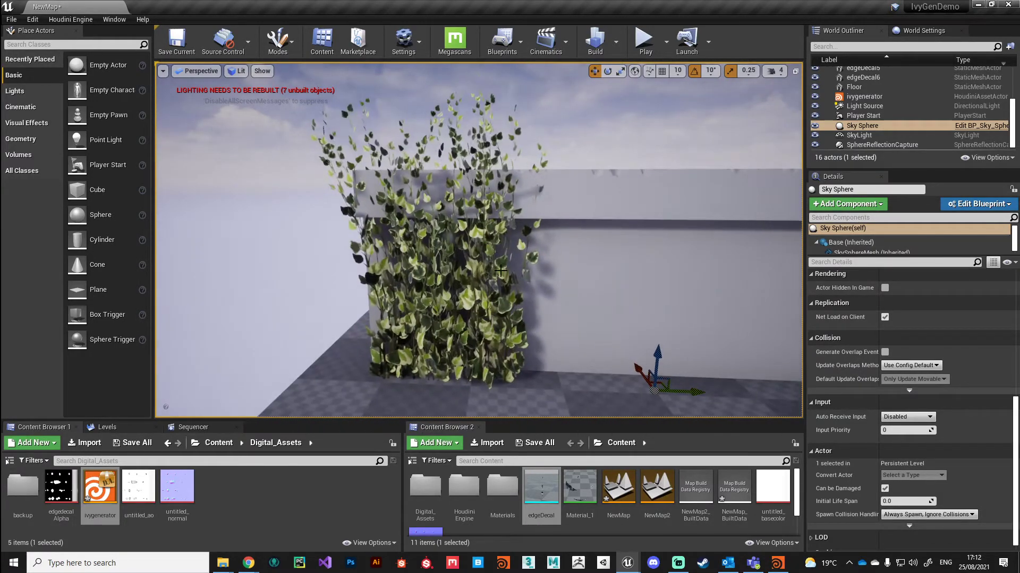
pyautogui.scroll(5, 488, 278)
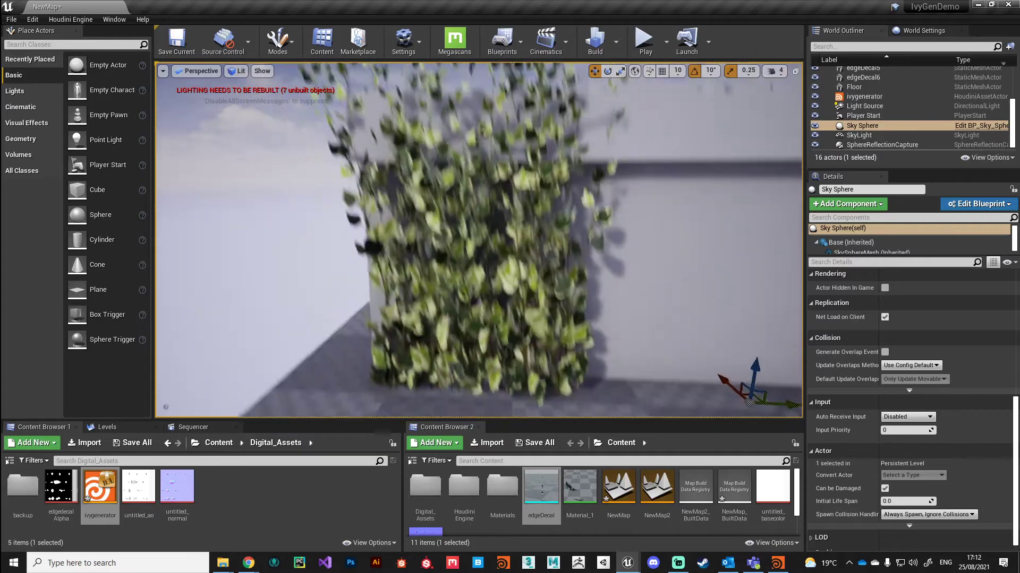
pyautogui.scroll(-5, 488, 278)
pyautogui.moveTo(488, 278); pyautogui.dragTo(467, 278, button='right')
pyautogui.scroll(6, 483, 296)
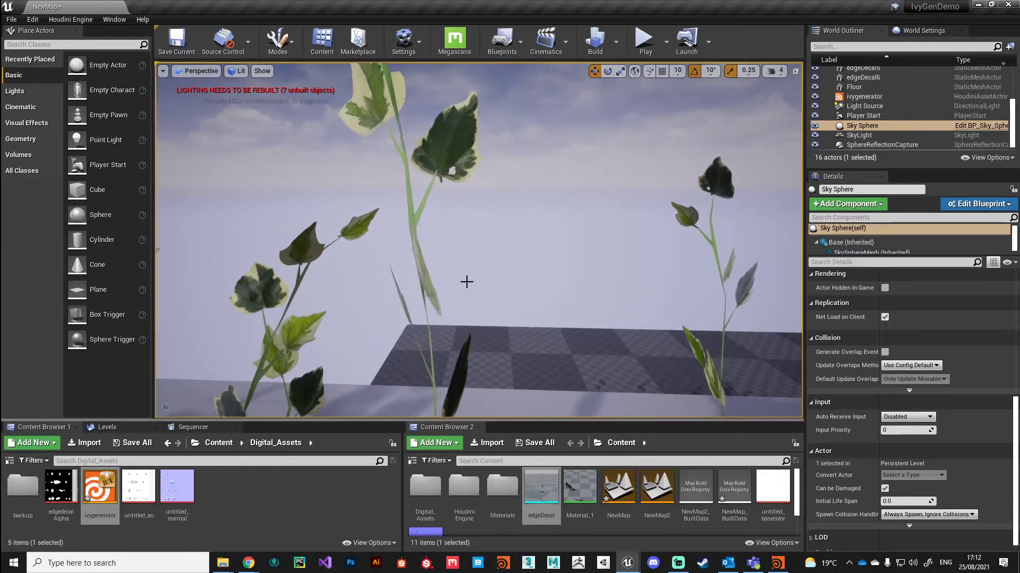
pyautogui.scroll(-6, 455, 297)
pyautogui.moveTo(380, 333); pyautogui.dragTo(399, 335, button='right')
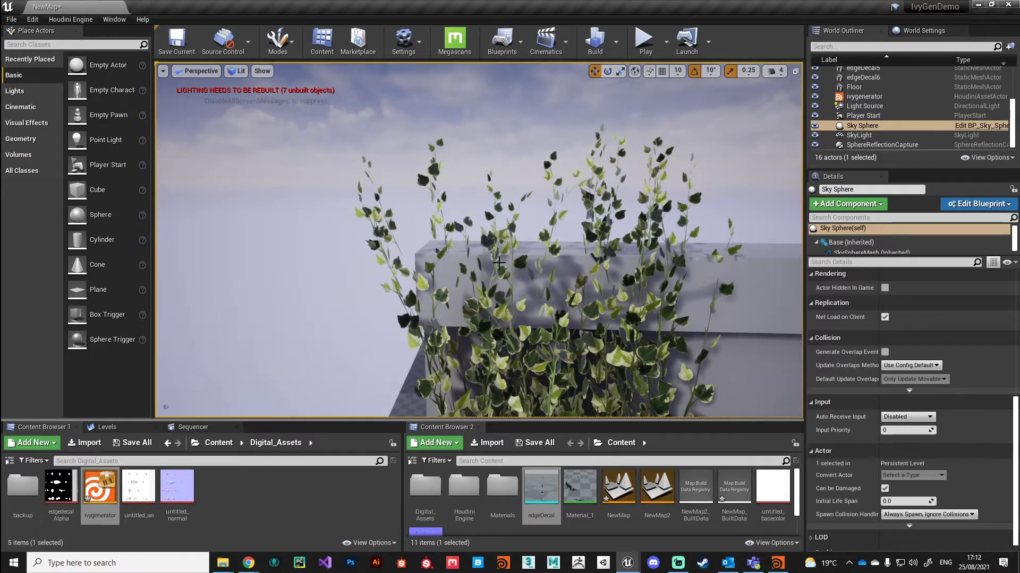
pyautogui.scroll(-8, 611, 360)
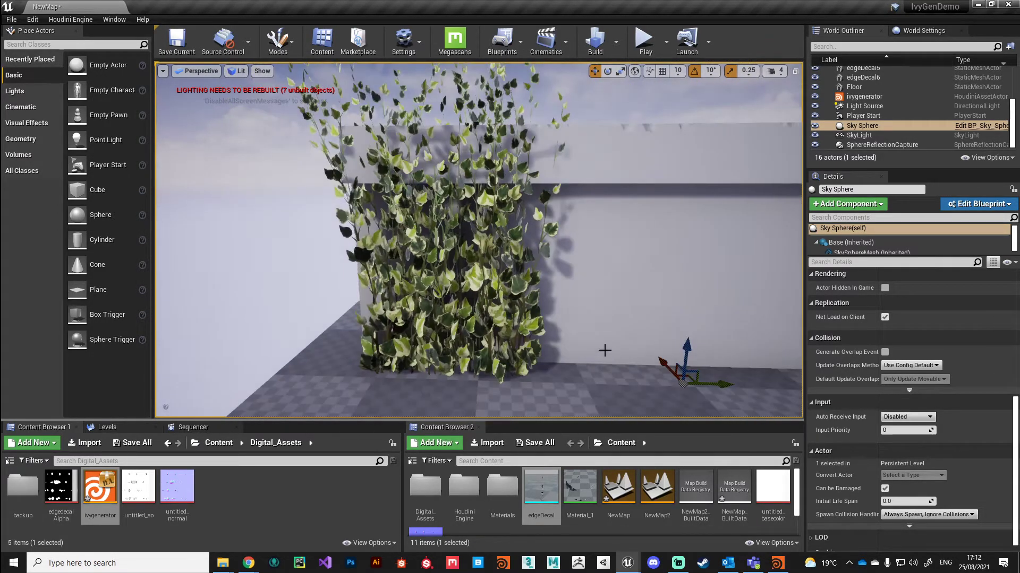
# - In ivygenerator's Details, set the Wind Ramp's first point to position 0.0 with value about 0.545
pyautogui.click(864, 97)
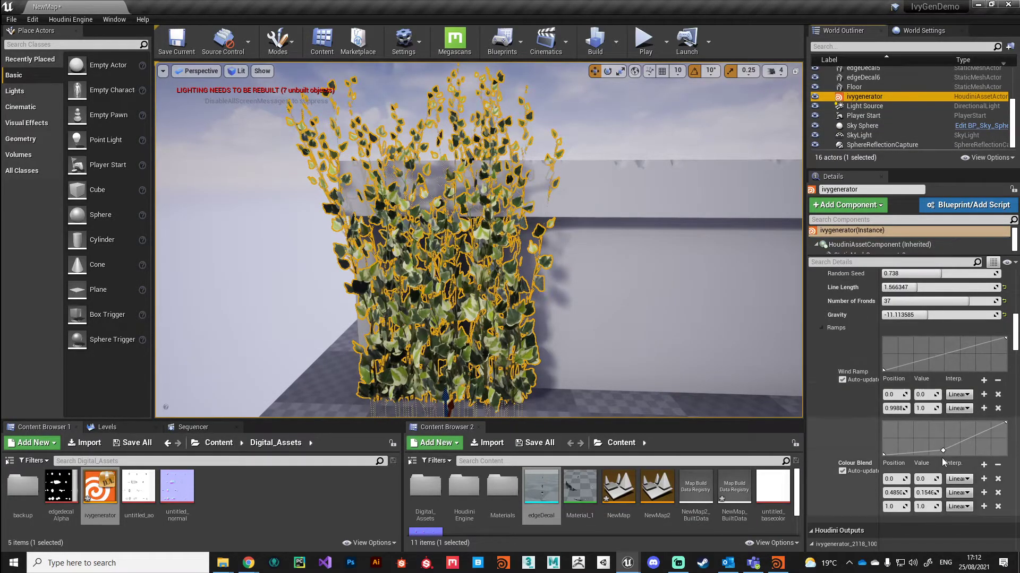
pyautogui.click(881, 371)
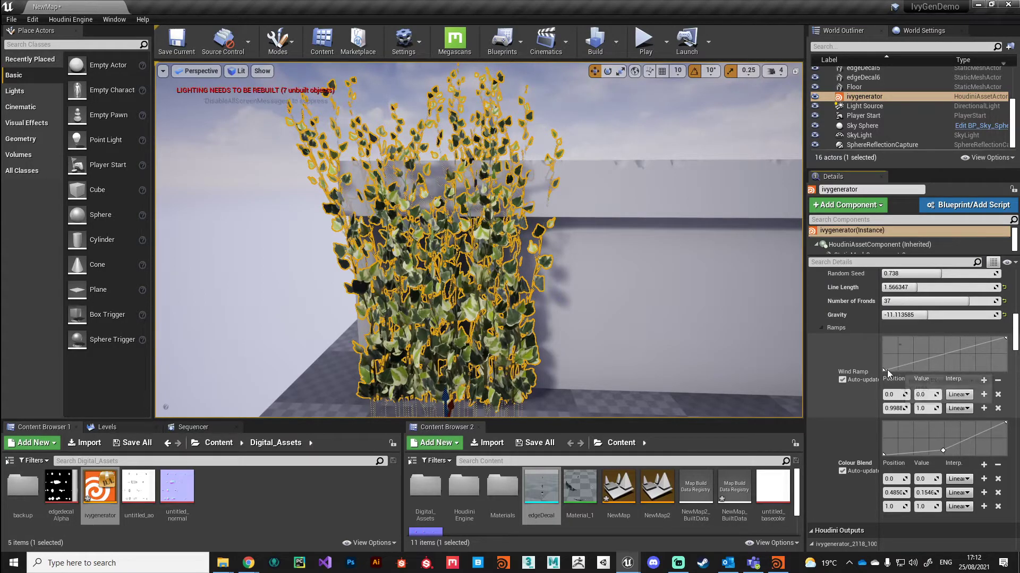
pyautogui.moveTo(885, 370); pyautogui.dragTo(965, 372)
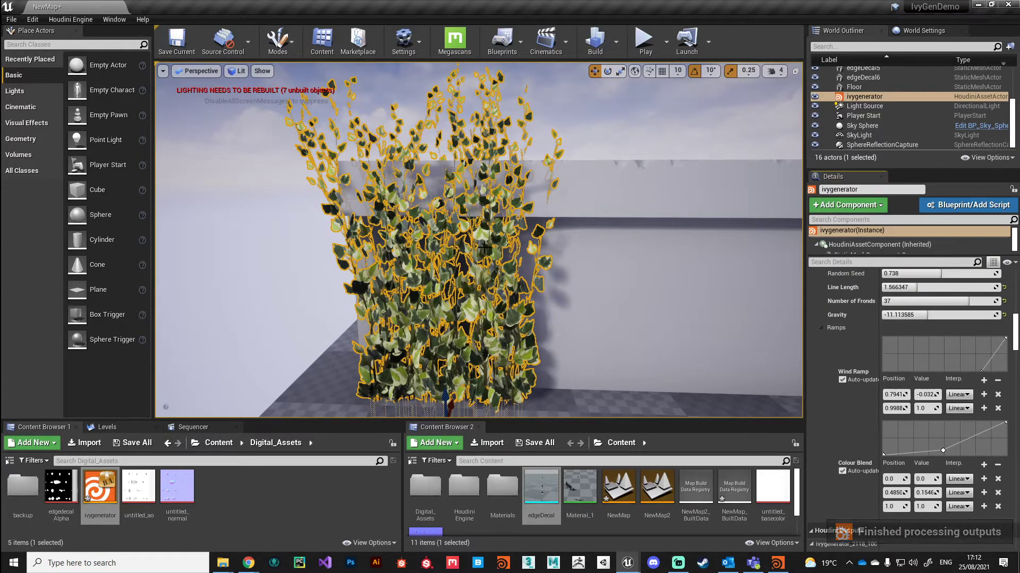
pyautogui.scroll(8, 477, 160)
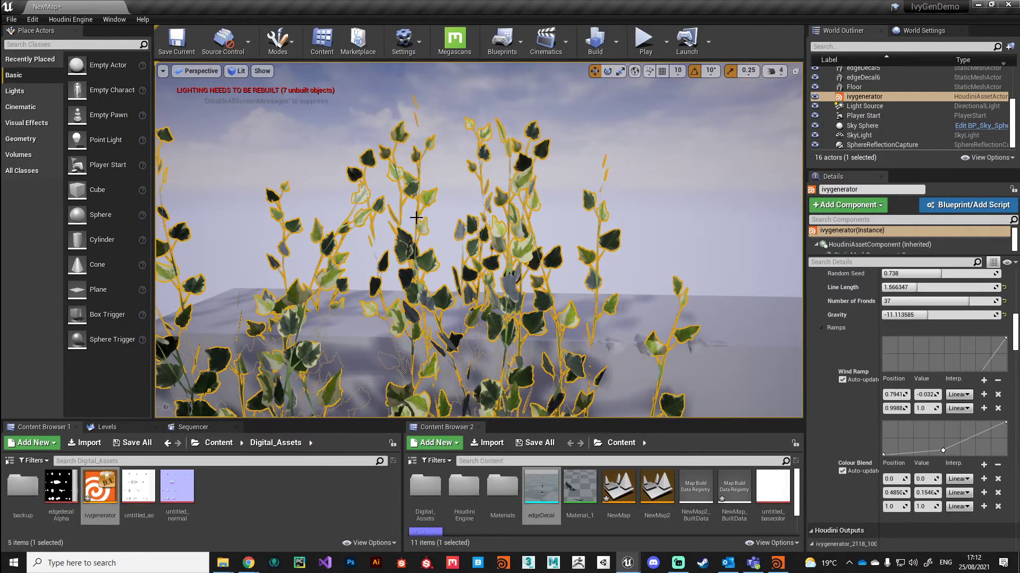
pyautogui.scroll(-5, 310, 273)
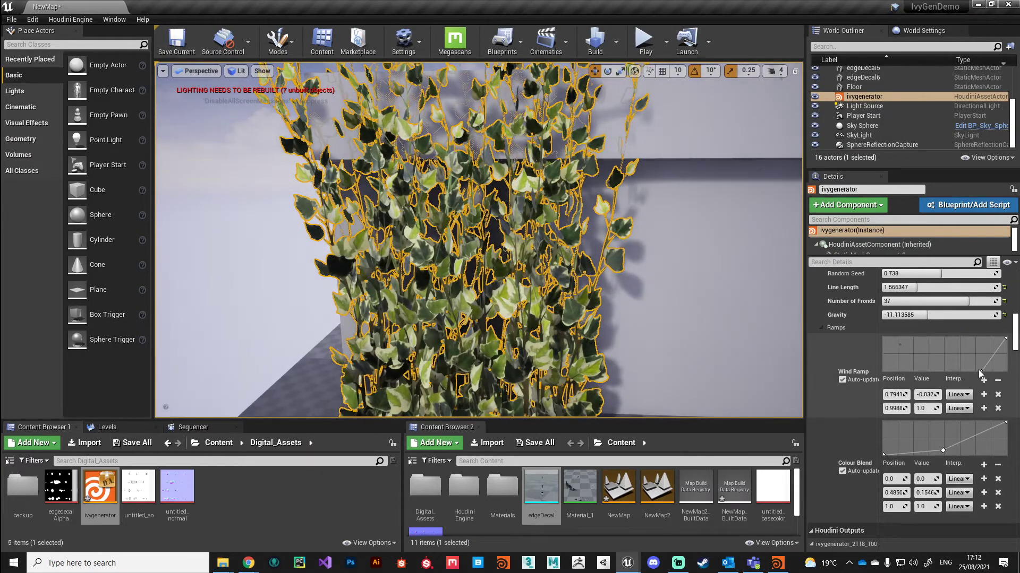
pyautogui.moveTo(981, 372); pyautogui.dragTo(908, 372)
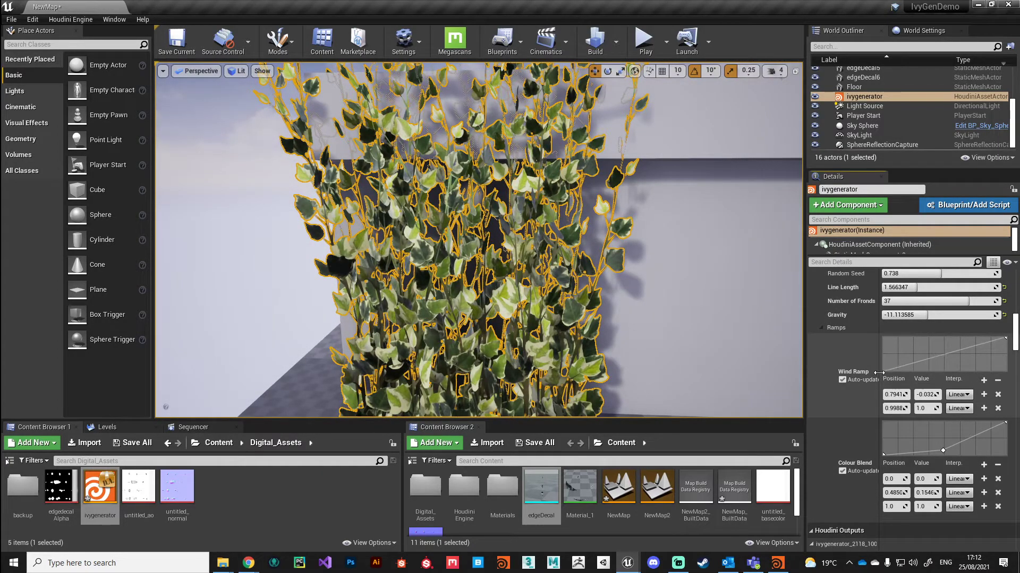
pyautogui.scroll(-3, 686, 376)
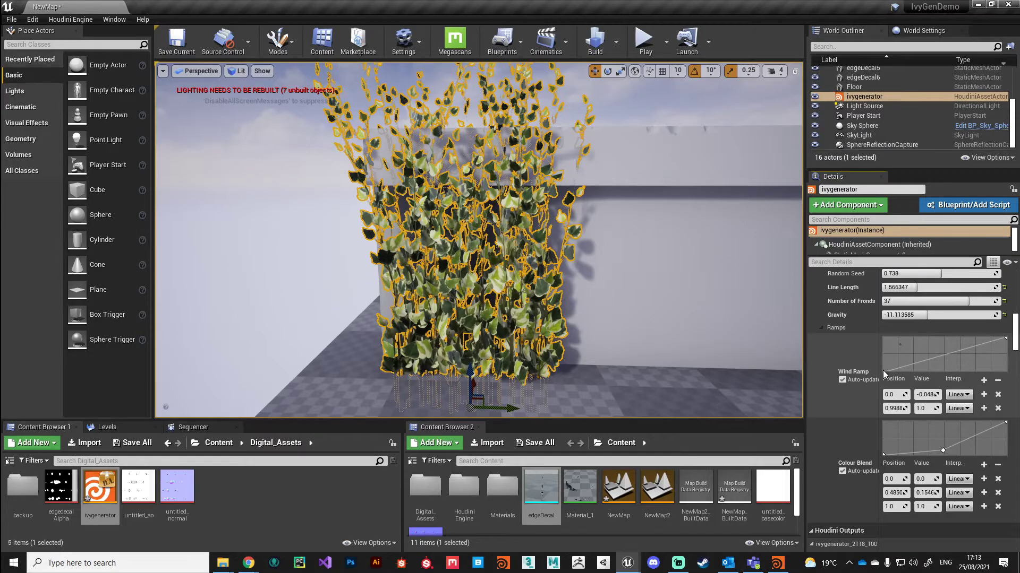
pyautogui.moveTo(882, 371); pyautogui.dragTo(880, 353)
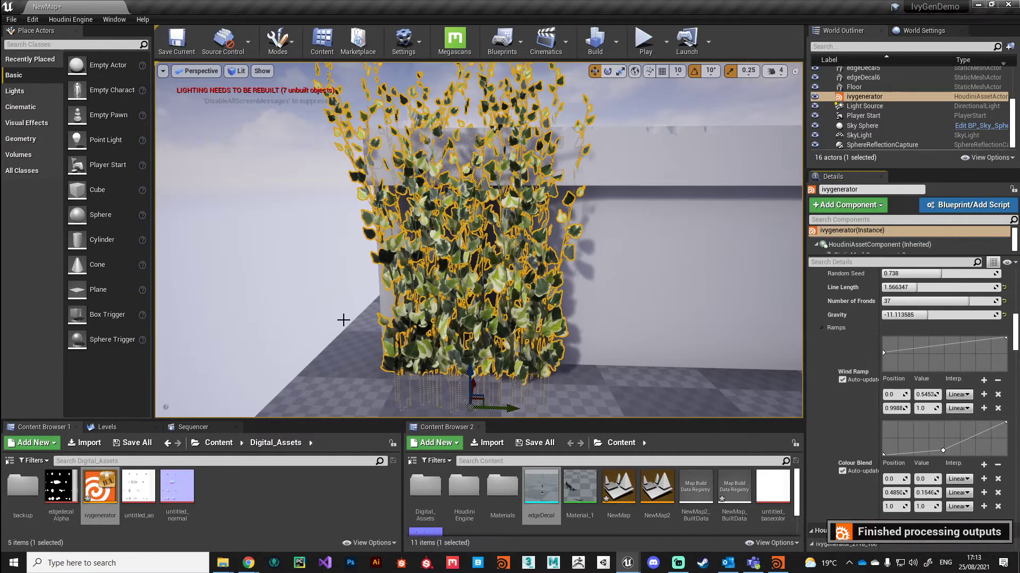
pyautogui.scroll(-2, 463, 276)
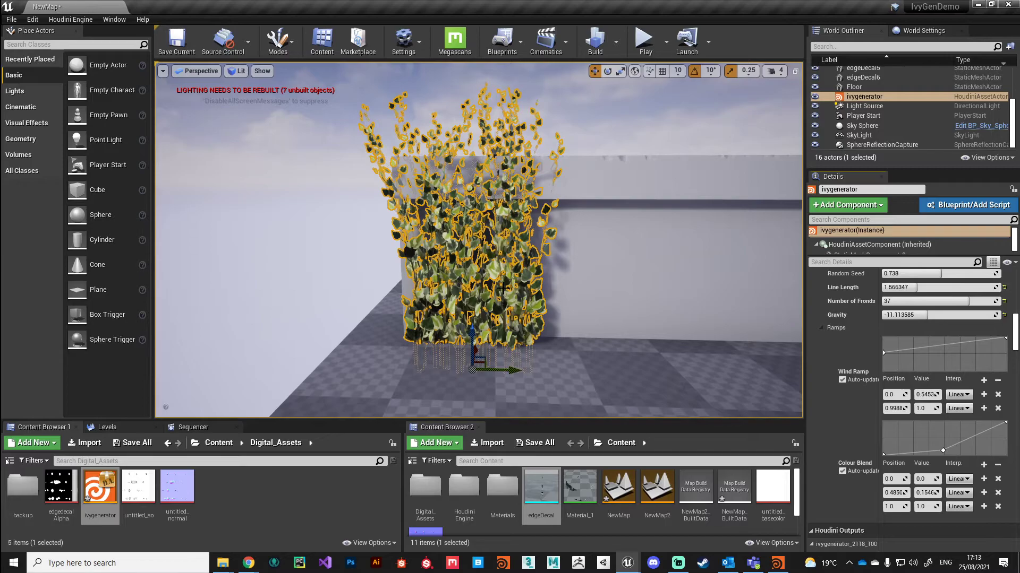
# - Select Sky Sphere to clear the ivy's outline and view the swaying leaves
pyautogui.click(337, 226)
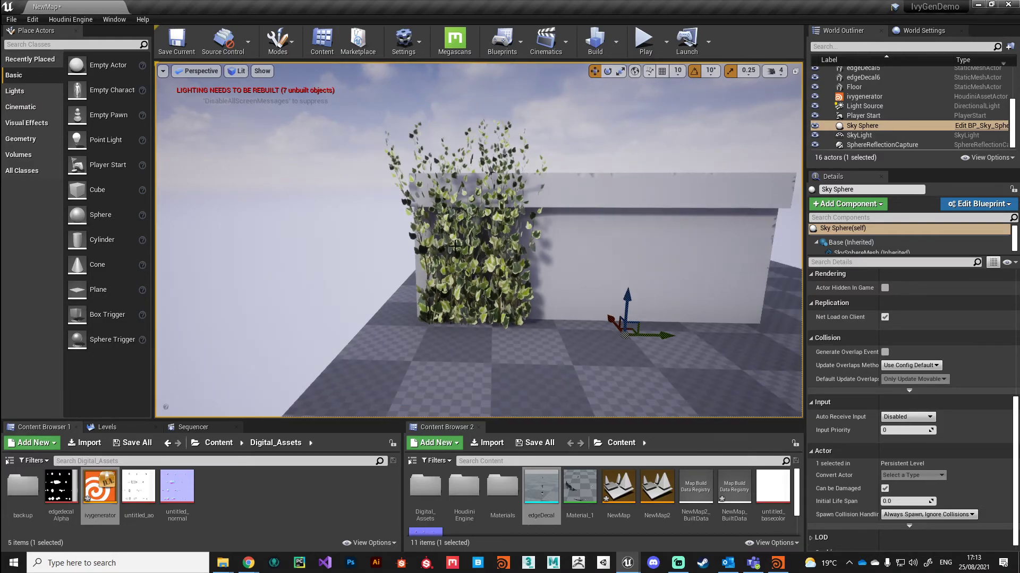
pyautogui.scroll(2, 488, 265)
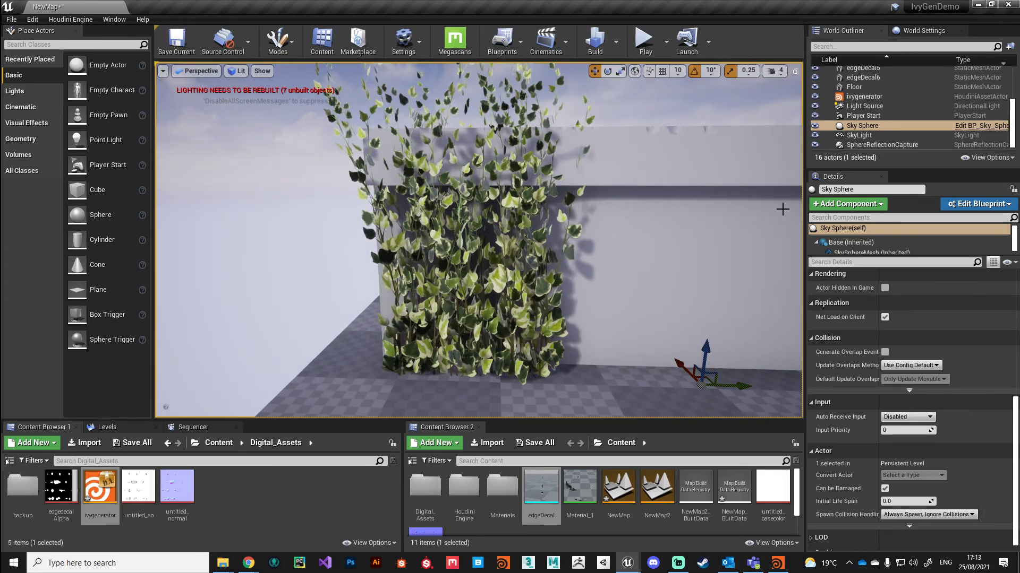
pyautogui.scroll(8, 851, 297)
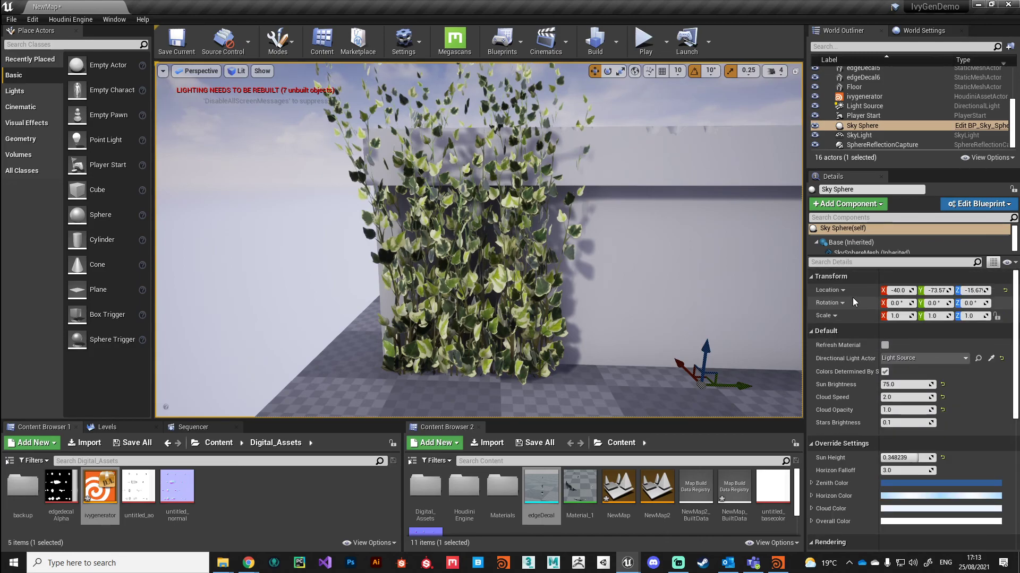